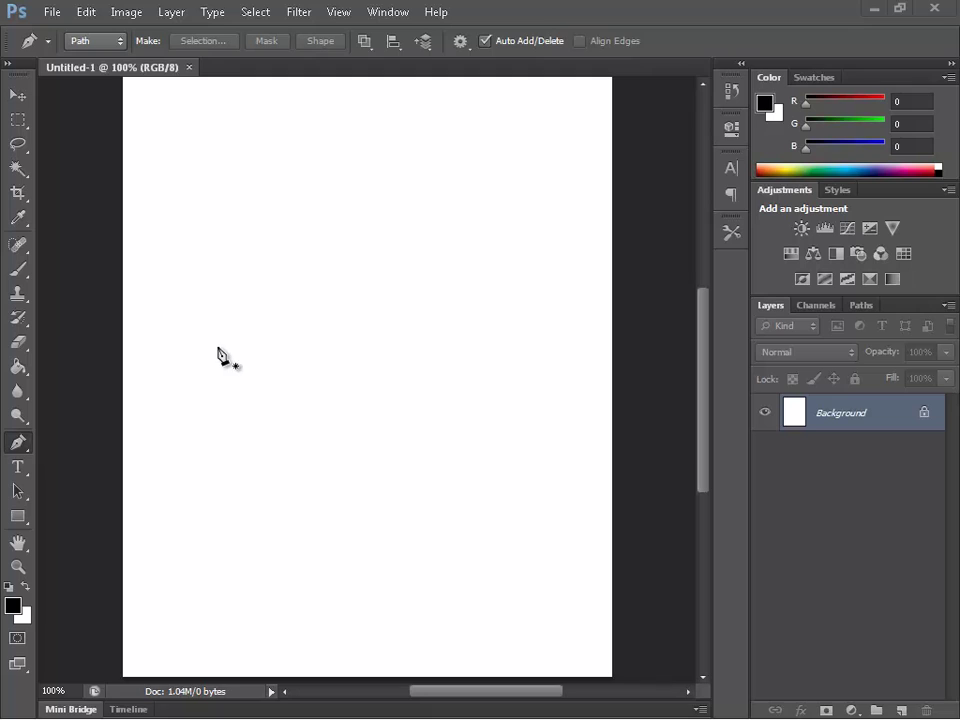
- Draw a closed, curving freeform path in the upper half of the canvas with the Pen tool
{"action": "left_click", "coordinate": [313, 253]}
{"action": "left_click", "coordinate": [364, 222]}
{"action": "left_click_drag", "start_coordinate": [412, 265], "coordinate": [420, 276]}
{"action": "left_click_drag", "start_coordinate": [435, 322], "coordinate": [424, 339]}
{"action": "left_click", "coordinate": [380, 370]}
{"action": "left_click_drag", "start_coordinate": [293, 379], "coordinate": [250, 329]}
{"action": "left_click_drag", "start_coordinate": [209, 324], "coordinate": [195, 307]}
{"action": "left_click", "coordinate": [195, 264]}
{"action": "left_click_drag", "start_coordinate": [211, 242], "coordinate": [223, 242]}
{"action": "left_click", "coordinate": [257, 256]}
{"action": "left_click", "coordinate": [282, 291]}
{"action": "left_click_drag", "start_coordinate": [308, 324], "coordinate": [317, 328]}
{"action": "left_click", "coordinate": [337, 330]}
{"action": "left_click", "coordinate": [348, 317]}
{"action": "left_click_drag", "start_coordinate": [336, 287], "coordinate": [326, 280]}
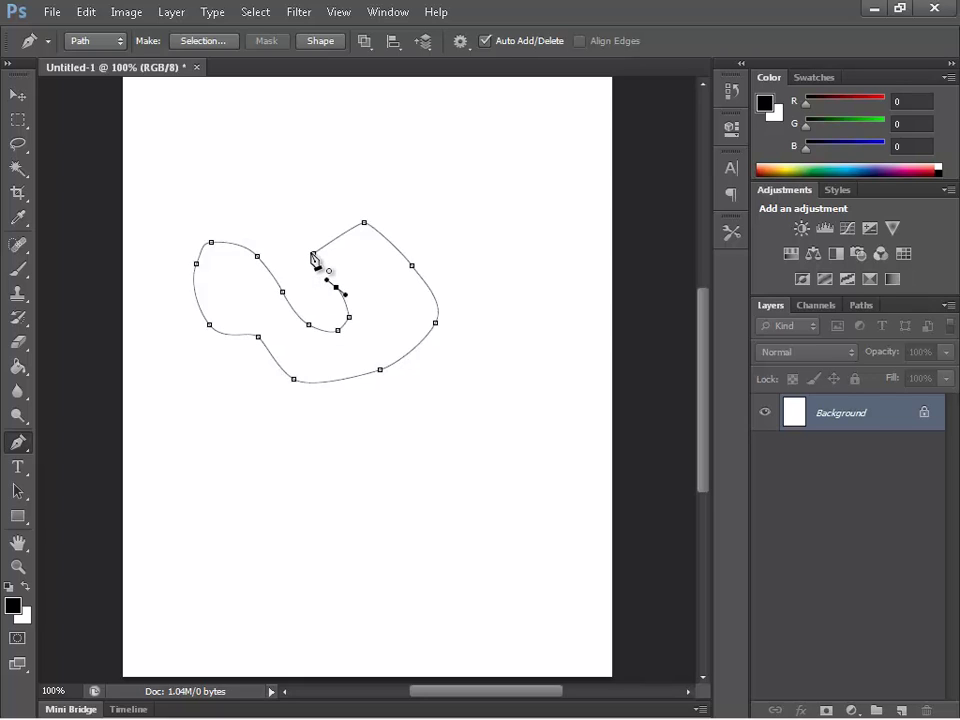
{"action": "left_click", "coordinate": [313, 255]}
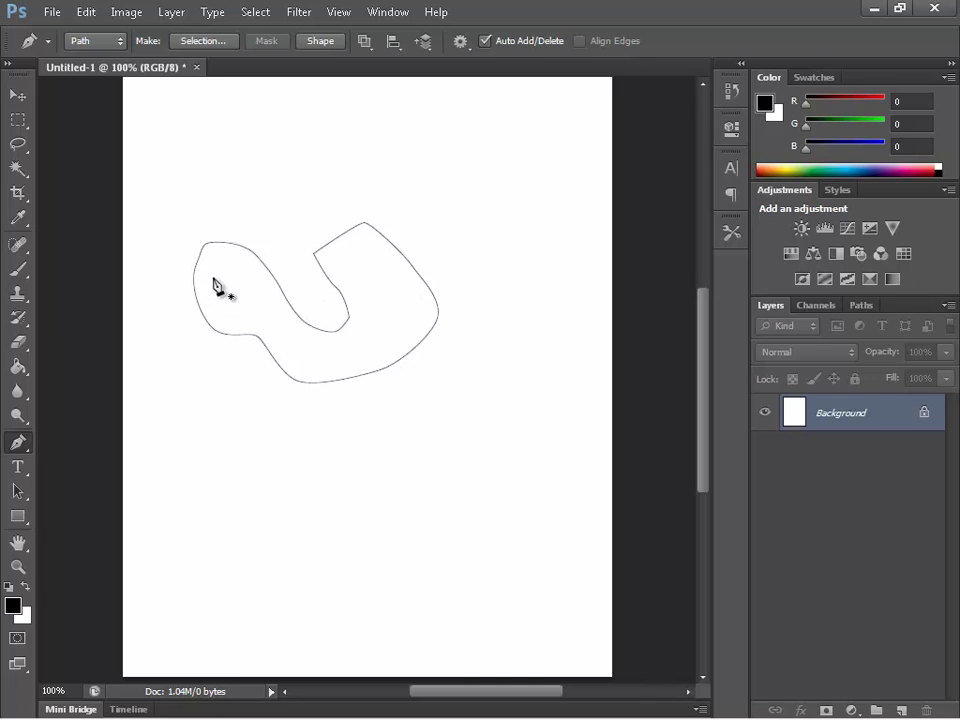
- Convert the freeform path into a new anti-aliased selection with a feather radius of 0 pixels
{"action": "right_click", "coordinate": [353, 231]}
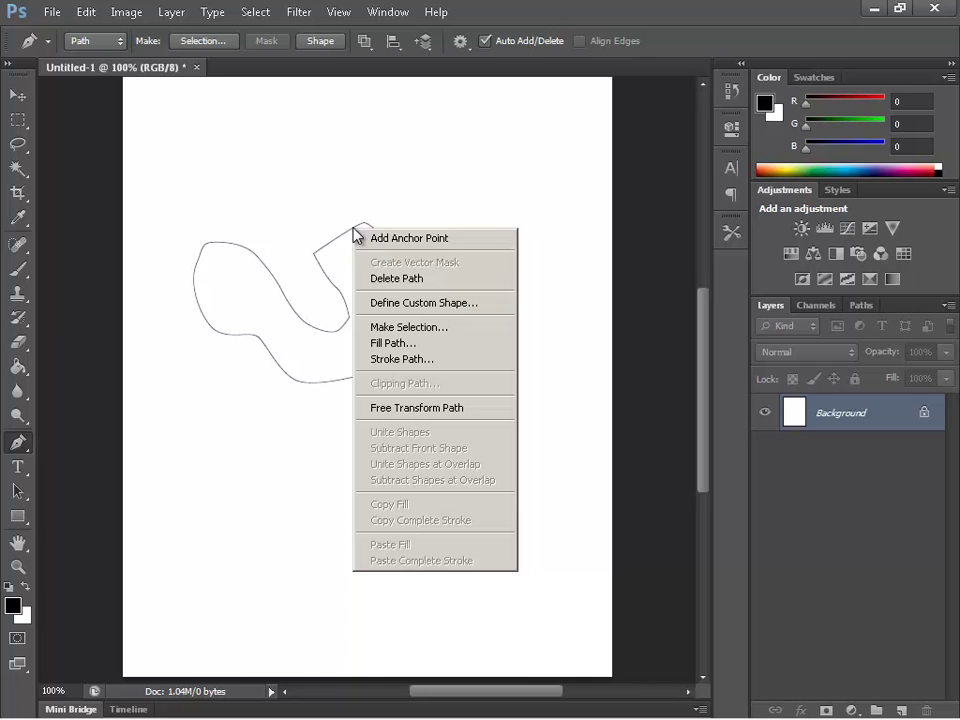
{"action": "left_click", "coordinate": [412, 327]}
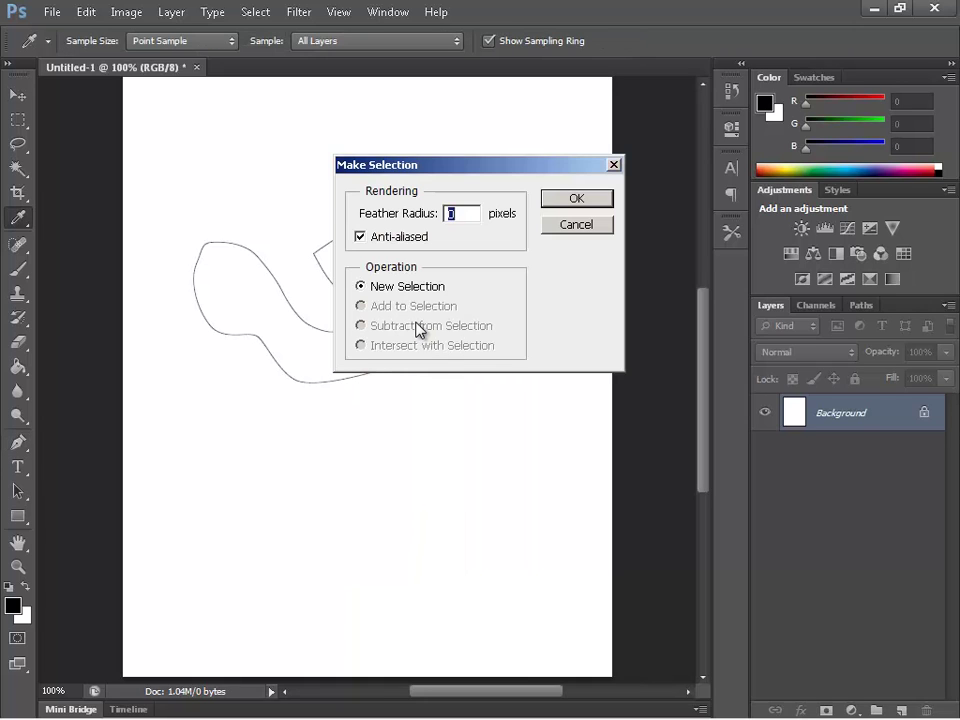
{"action": "left_click", "coordinate": [577, 198]}
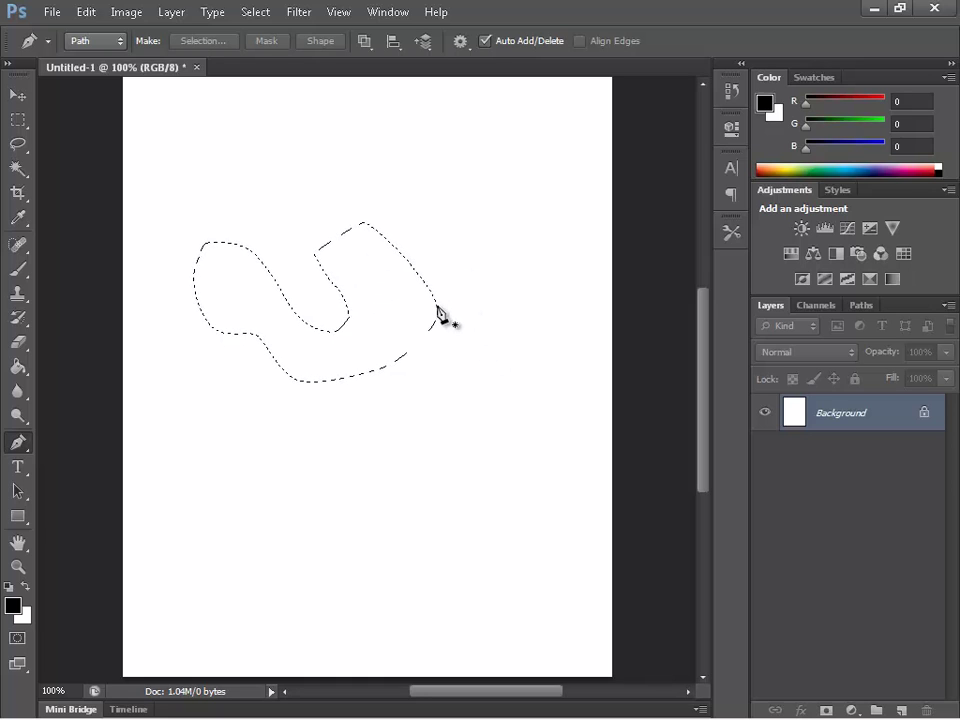
- Try painting black brush strokes inside the selection, undo them and deselect
{"action": "left_click", "coordinate": [17, 270]}
{"action": "mouse_move", "coordinate": [189, 306]}
{"action": "left_mouse_down"}
{"action": "mouse_move", "coordinate": [229, 274]}
{"action": "mouse_move", "coordinate": [180, 330]}
{"action": "mouse_move", "coordinate": [347, 194]}
{"action": "mouse_move", "coordinate": [226, 336]}
{"action": "mouse_move", "coordinate": [345, 244]}
{"action": "mouse_move", "coordinate": [370, 373]}
{"action": "mouse_move", "coordinate": [347, 271]}
{"action": "mouse_move", "coordinate": [388, 343]}
{"action": "mouse_move", "coordinate": [415, 278]}
{"action": "mouse_move", "coordinate": [319, 350]}
{"action": "mouse_move", "coordinate": [420, 282]}
{"action": "mouse_move", "coordinate": [218, 321]}
{"action": "left_mouse_up"}
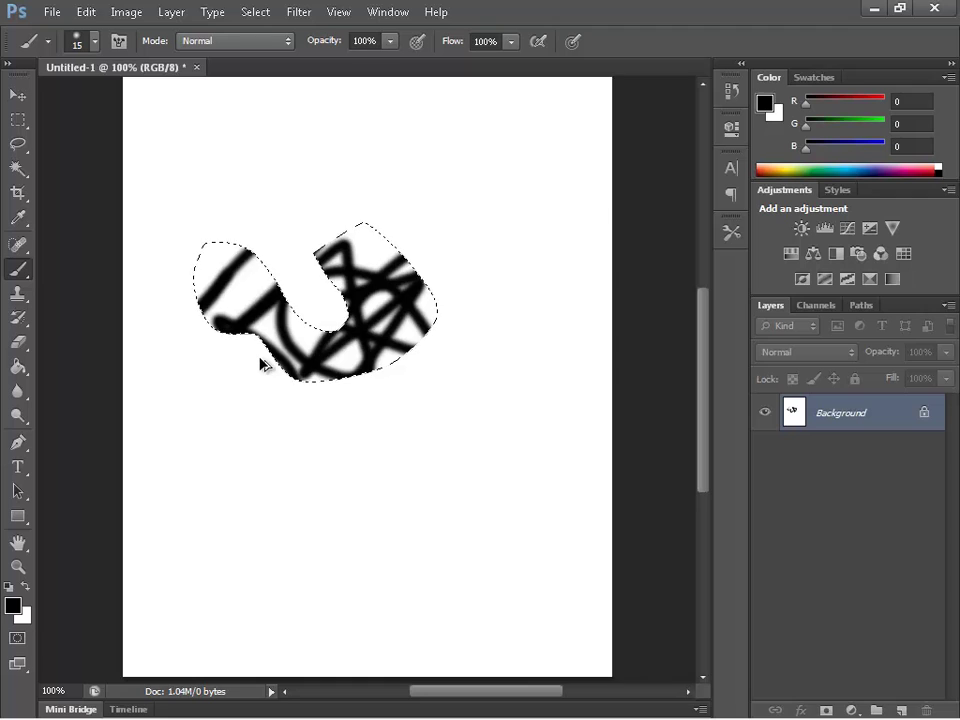
{"action": "key", "text": "ctrl+z"}
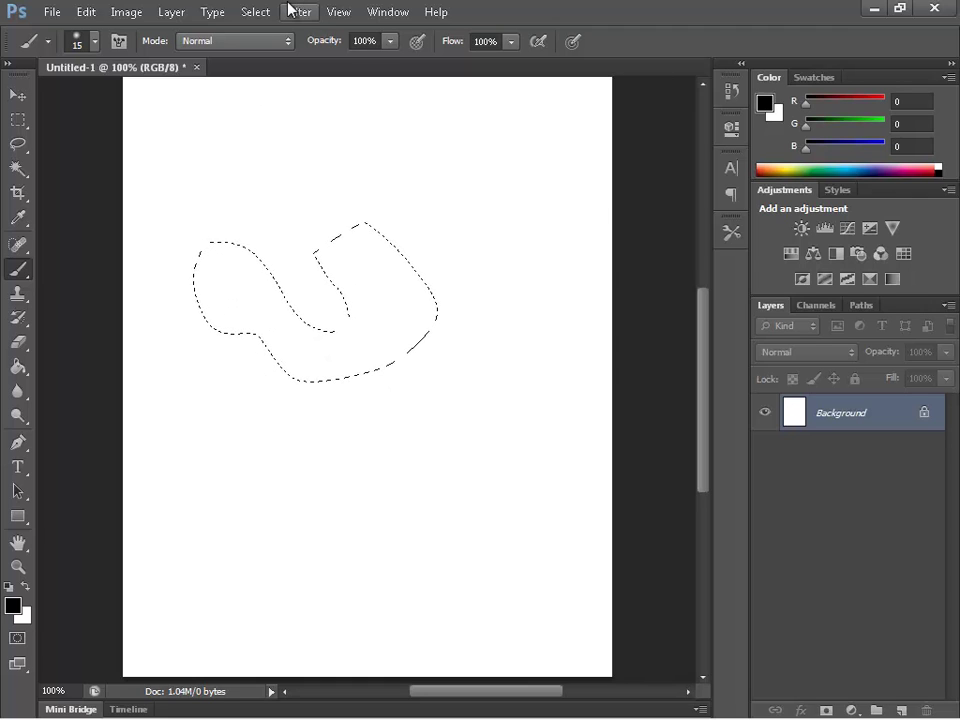
{"action": "left_click", "coordinate": [256, 12]}
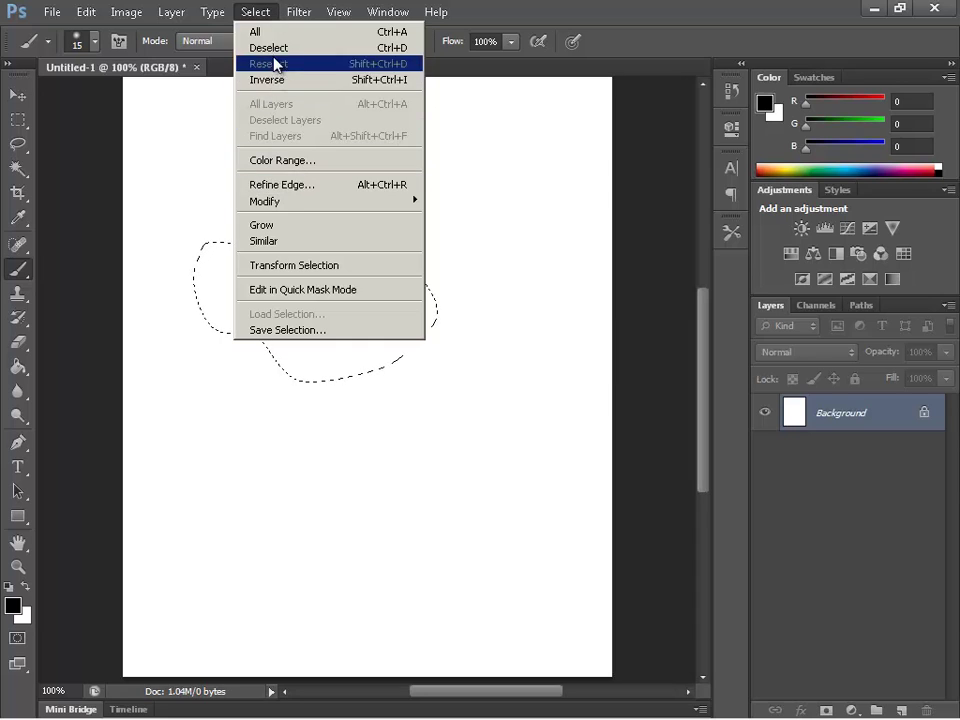
{"action": "left_click", "coordinate": [270, 48]}
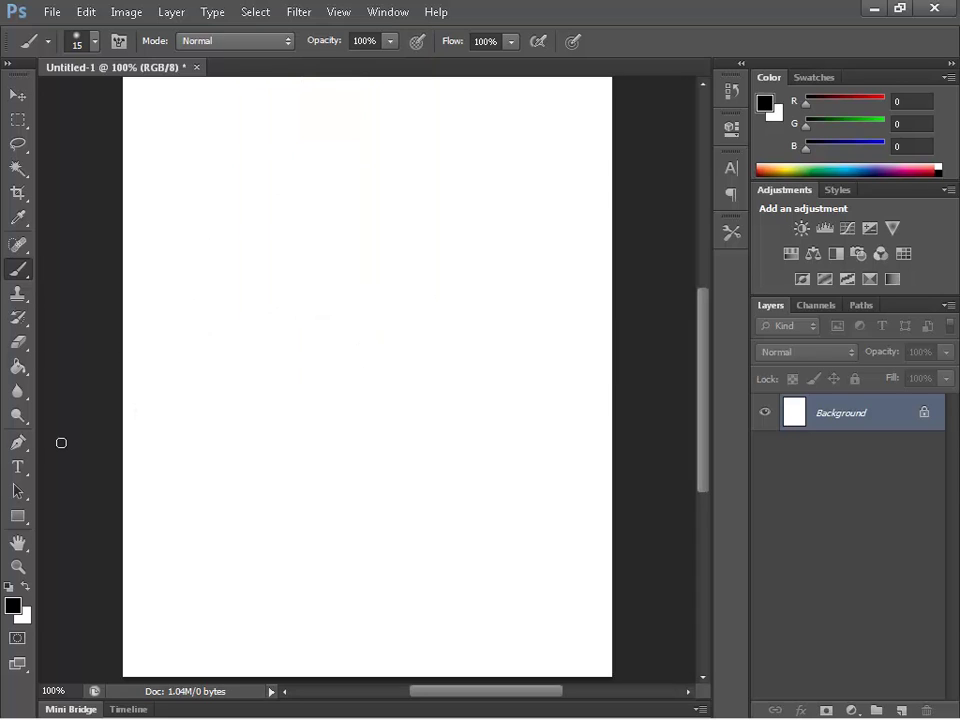
- Draw a single arched Pen path segment from two anchors, pulling a long downward handle from the second one
{"action": "left_click", "coordinate": [18, 441]}
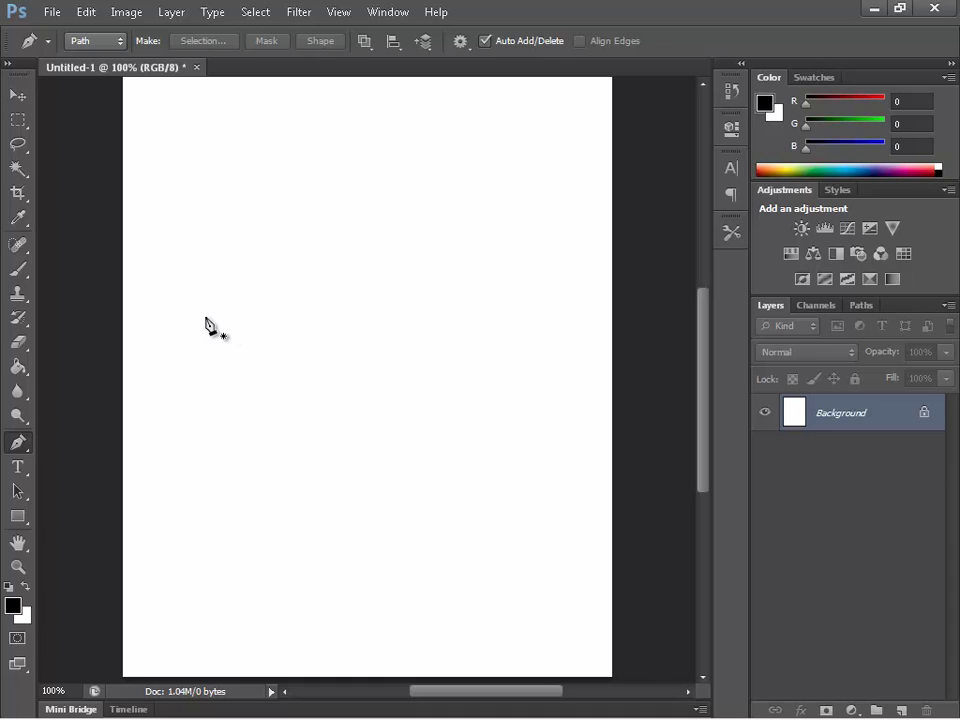
{"action": "left_click", "coordinate": [214, 313]}
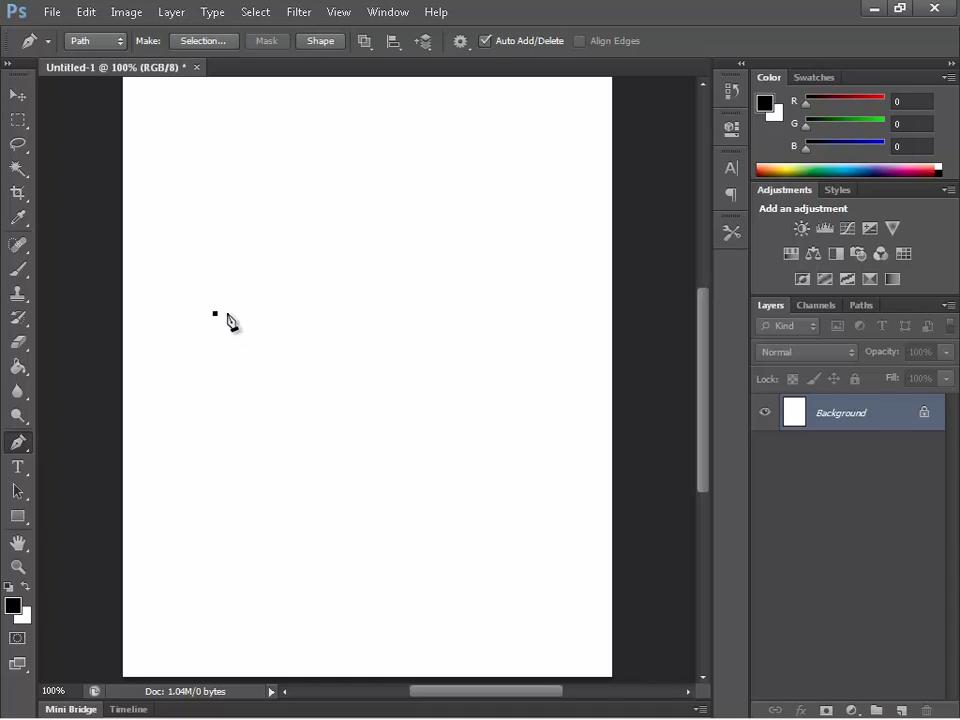
{"action": "left_click", "coordinate": [375, 270]}
{"action": "left_click_drag", "start_coordinate": [375, 270], "coordinate": [435, 468]}
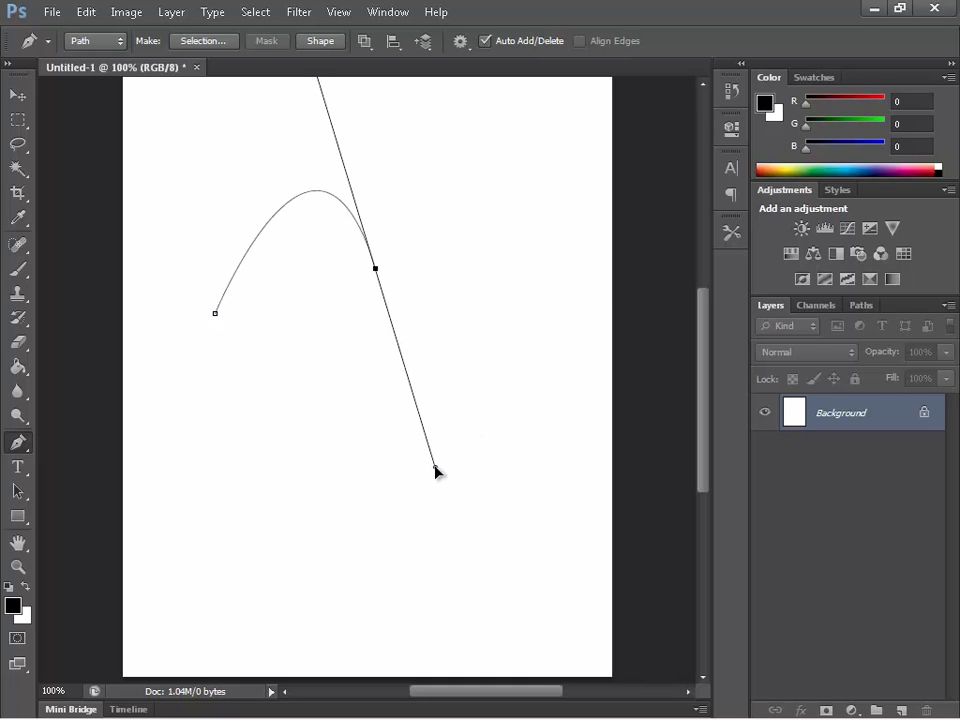
- Try continuing the arch to a third anchor on its right while its outgoing handle is kept, undoing each attempt
{"action": "left_click", "coordinate": [503, 226]}
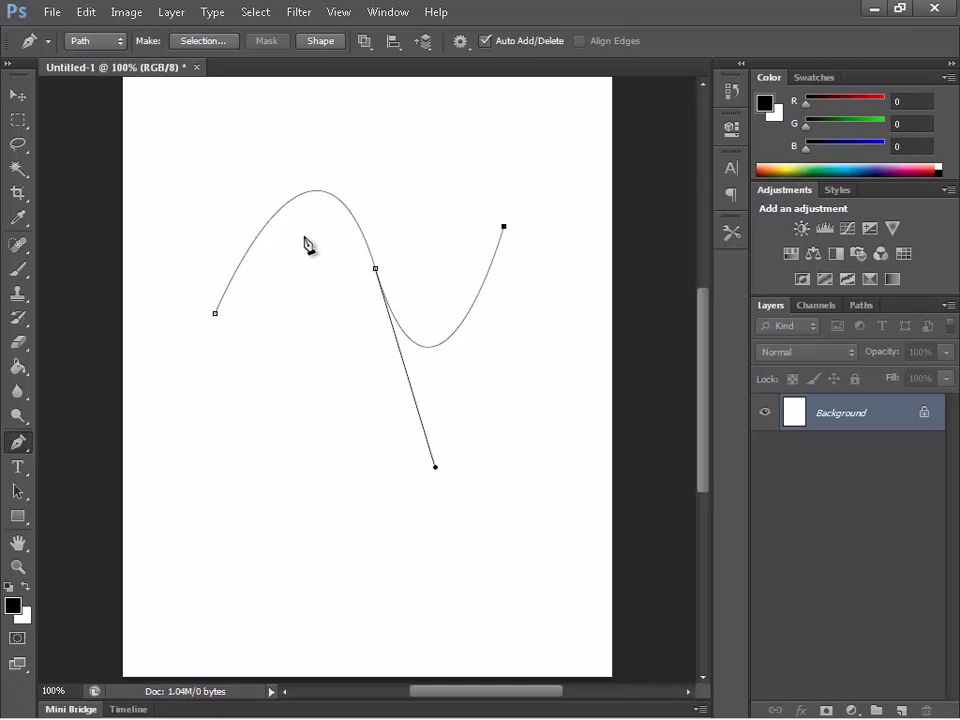
{"action": "key", "text": "ctrl+z"}
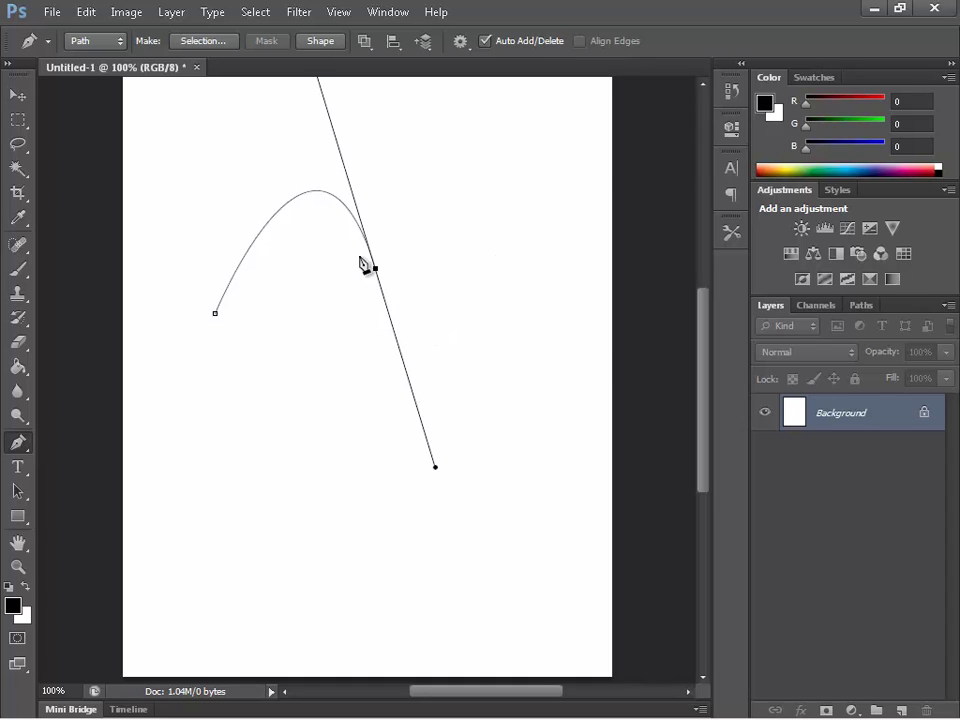
{"action": "left_click", "coordinate": [487, 254]}
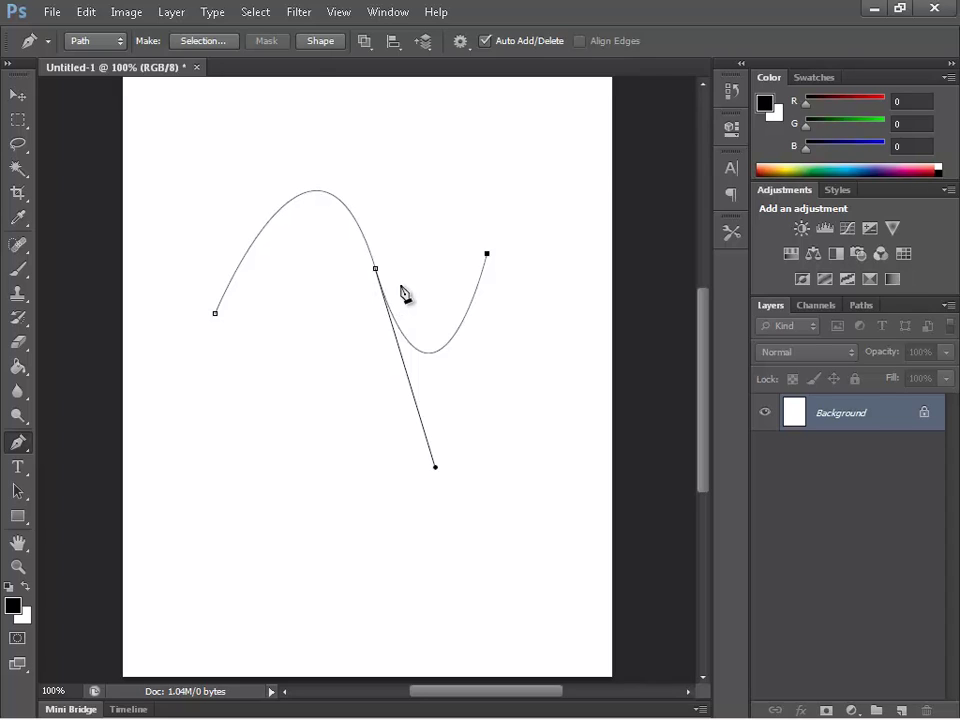
{"action": "key", "text": "ctrl+z"}
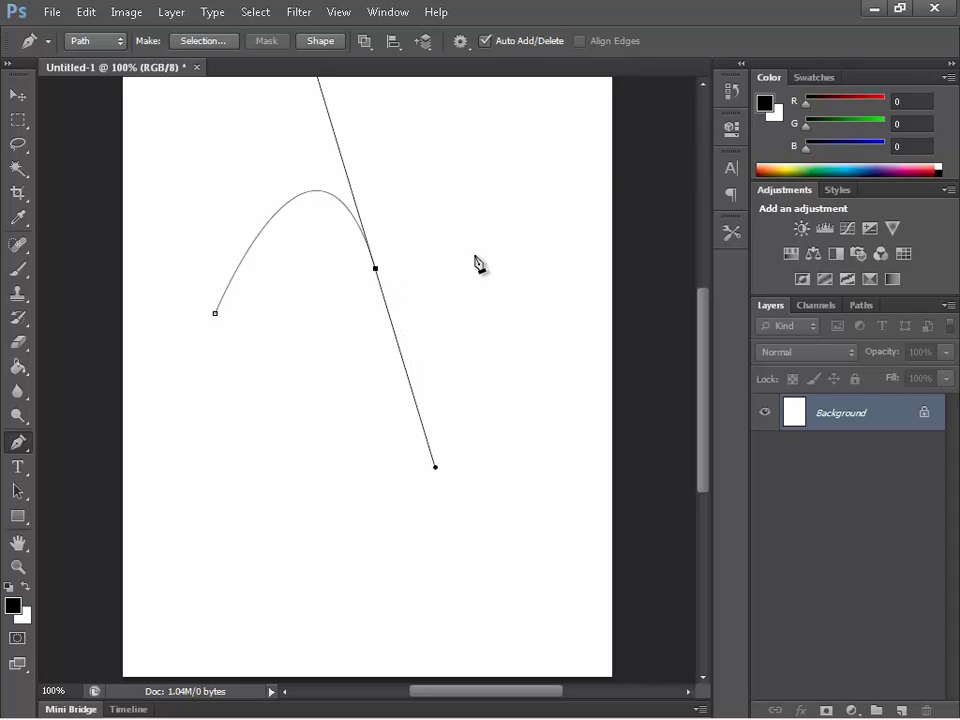
- Remove the second anchor's outgoing handle and draw another arch to its right, forming a sharp corner between the two
{"action": "left_click", "coordinate": [376, 272]}
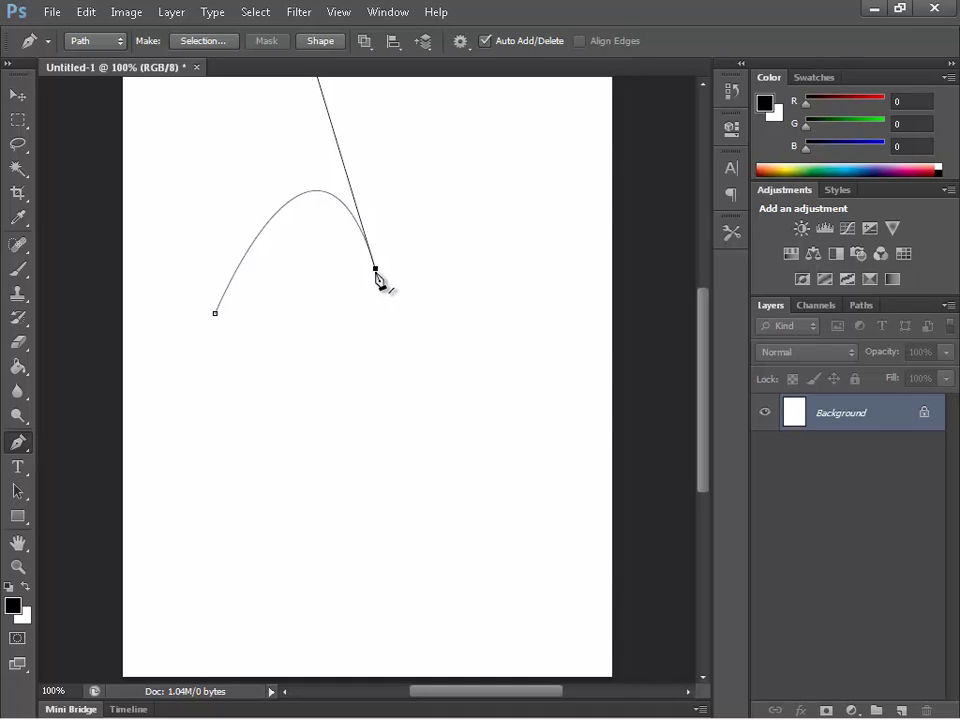
{"action": "key", "text": "alt"}
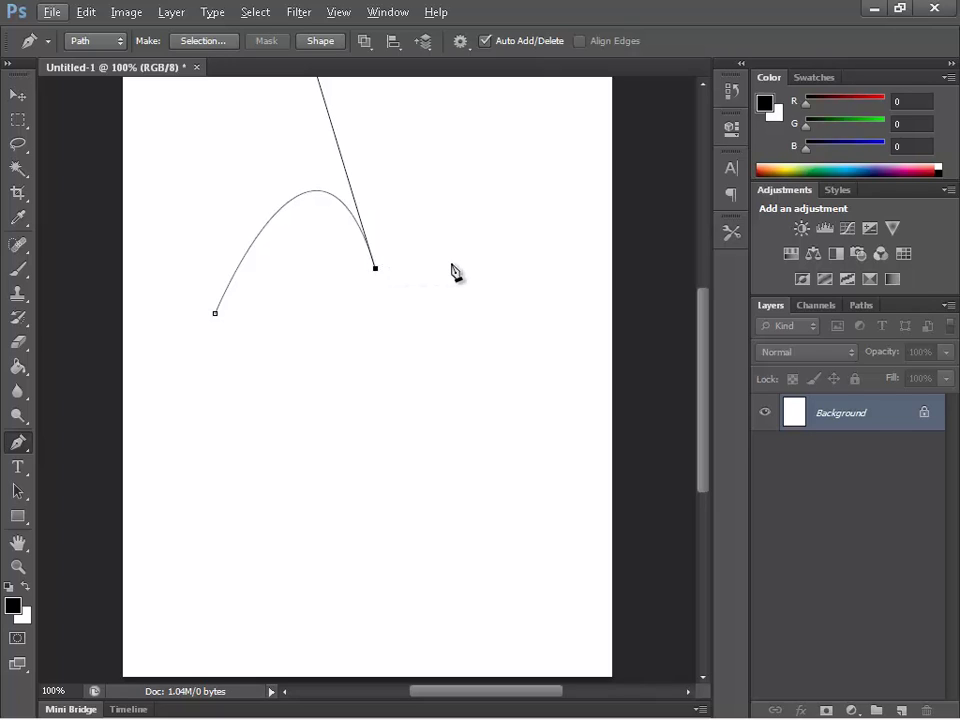
{"action": "left_click_drag", "start_coordinate": [494, 265], "coordinate": [534, 552]}
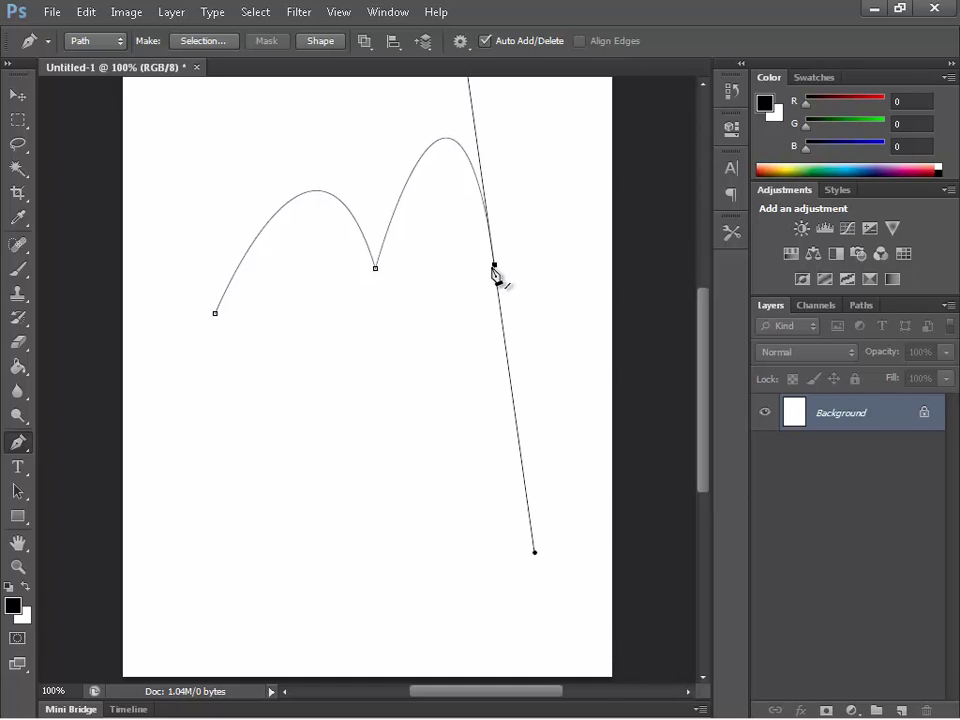
- Delete the middle anchor between the arches and pull a new, shorter outgoing handle from the end anchor
{"action": "left_click", "coordinate": [375, 270]}
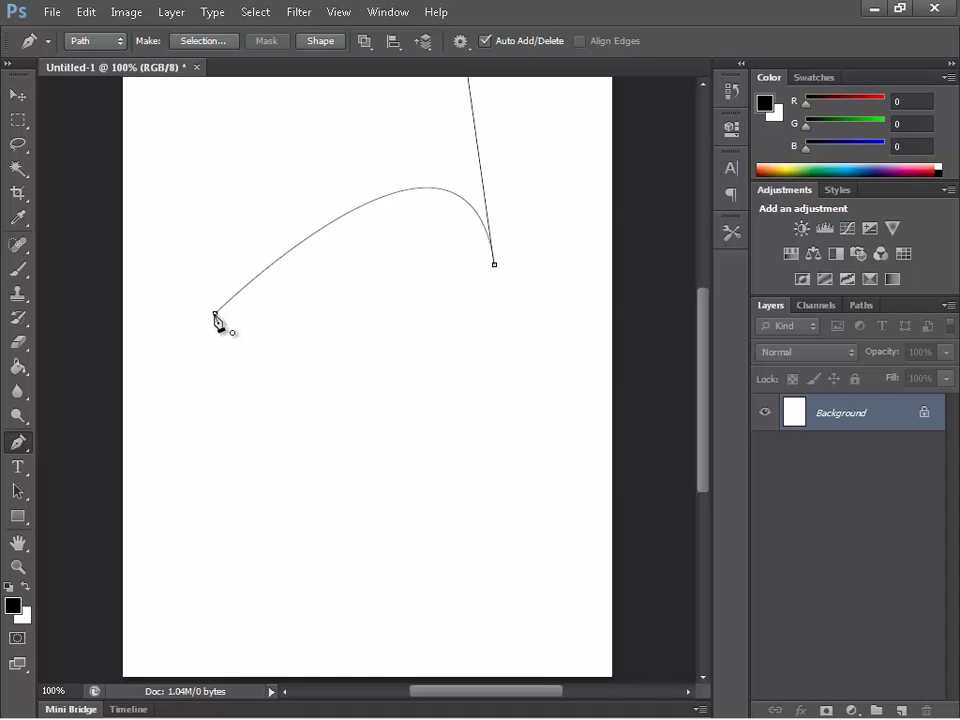
{"action": "left_click", "coordinate": [497, 267]}
{"action": "left_click_drag", "start_coordinate": [499, 270], "coordinate": [512, 384]}
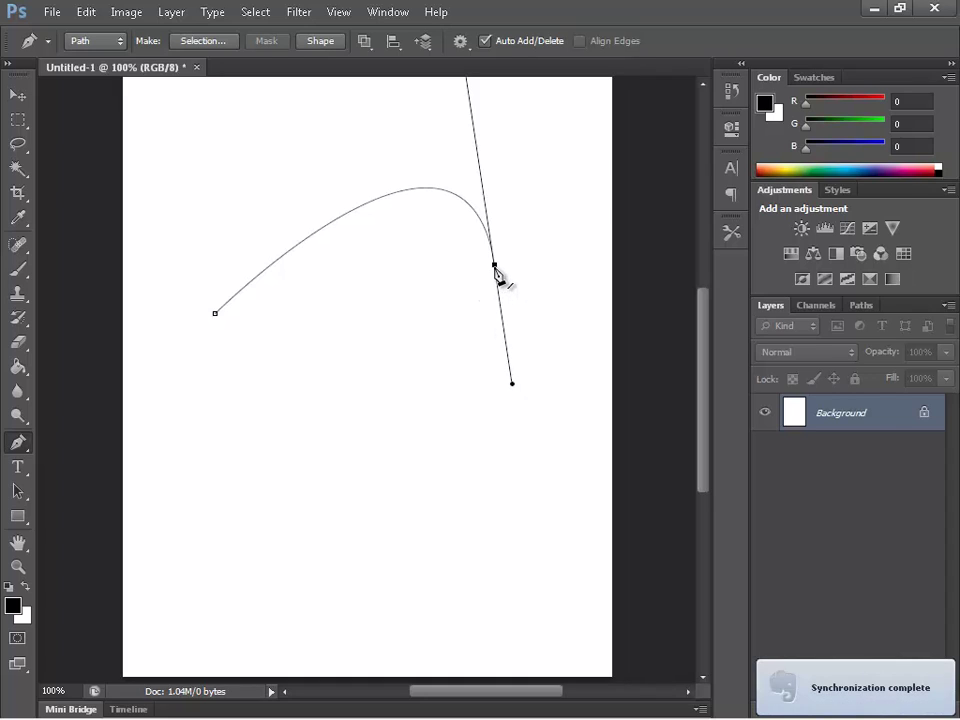
- Move the end anchor up and to the left, and delete the whole path
{"action": "left_click_drag", "start_coordinate": [497, 269], "coordinate": [446, 243]}
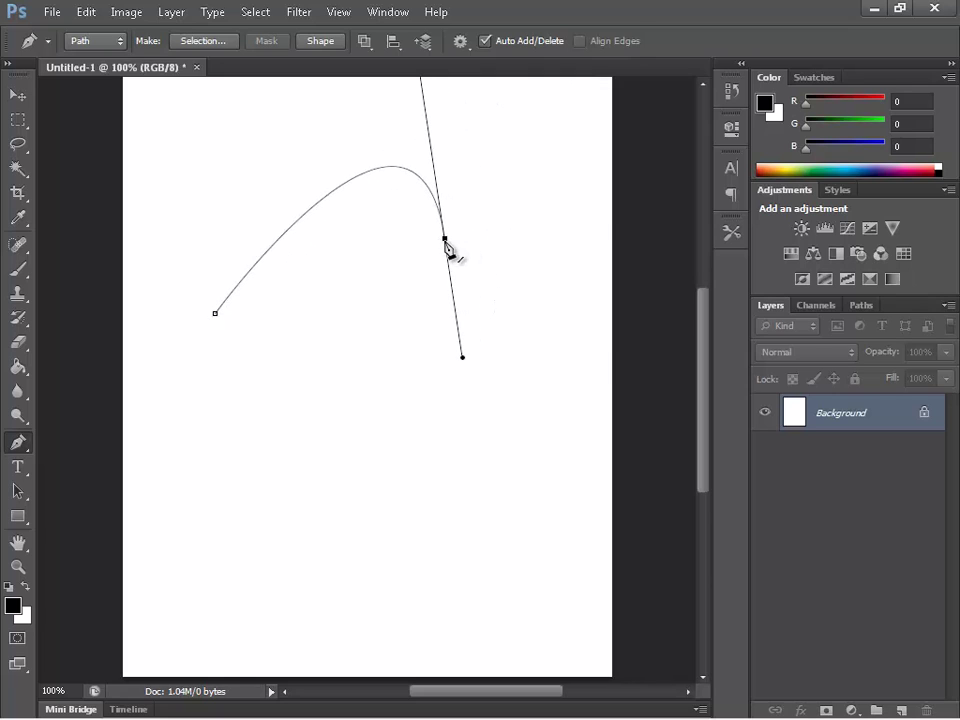
{"action": "left_click_drag", "start_coordinate": [447, 248], "coordinate": [448, 249]}
{"action": "key", "text": "Delete"}
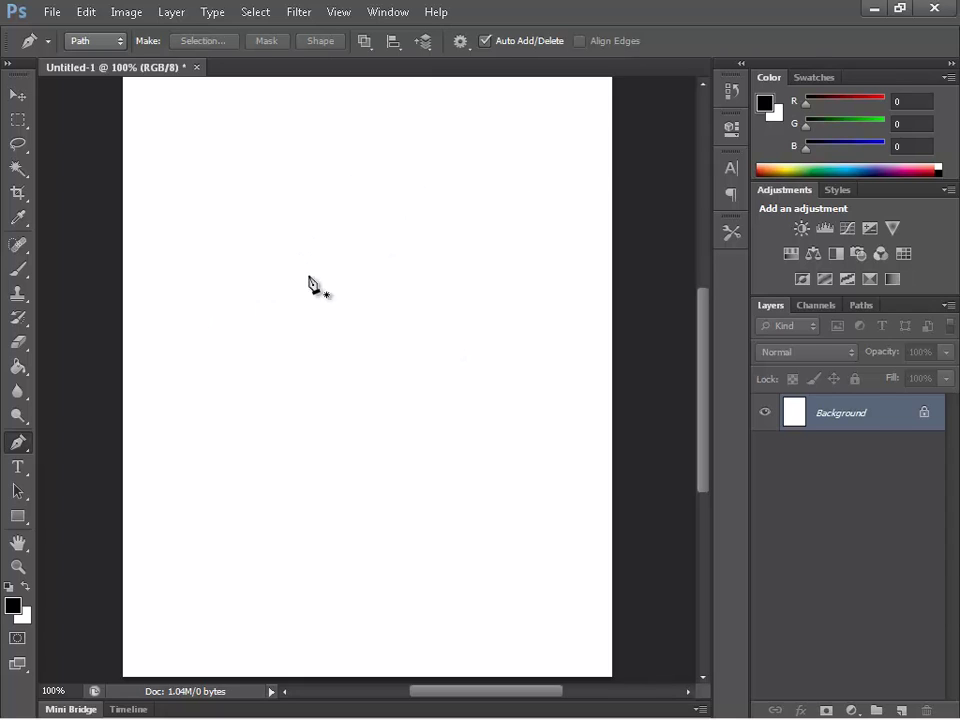
- Draw the outer outline of an M as two adjoining arches with corner anchors, ending in a short straight inward foot
{"action": "left_click", "coordinate": [232, 383]}
{"action": "left_click_drag", "start_coordinate": [325, 378], "coordinate": [358, 598]}
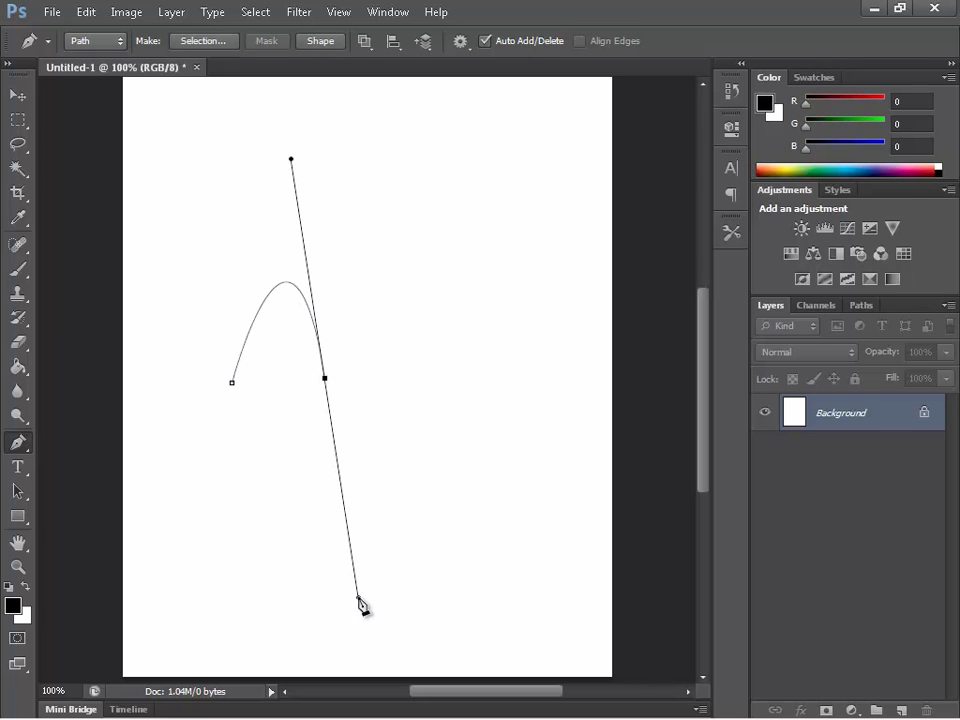
{"action": "left_click", "coordinate": [325, 379], "text": "alt"}
{"action": "left_click_drag", "start_coordinate": [404, 378], "coordinate": [451, 600]}
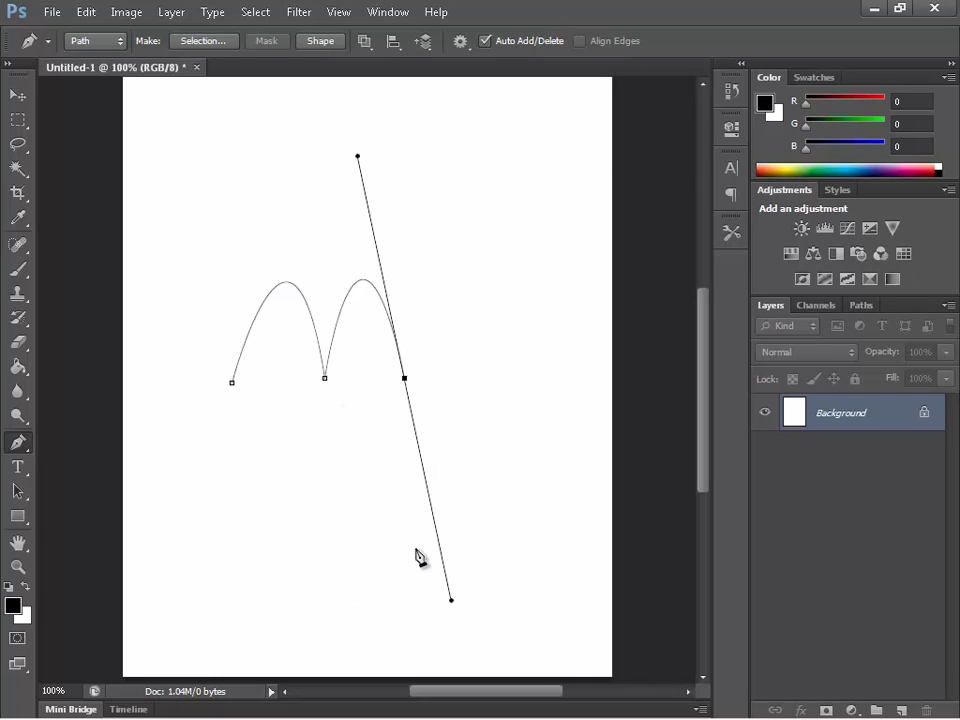
{"action": "left_click", "coordinate": [404, 379], "text": "alt"}
{"action": "left_click", "coordinate": [383, 379]}
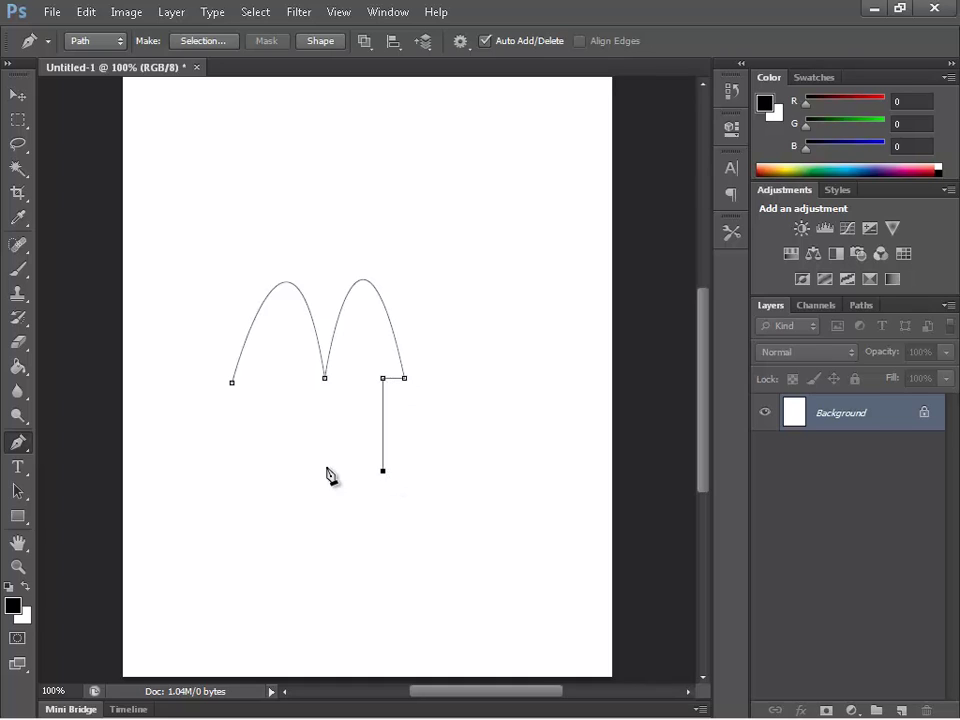
- Try extending the path below the M's right foot with a zigzag of straight segments
{"action": "left_click", "coordinate": [326, 523]}
{"action": "left_click", "coordinate": [280, 474]}
{"action": "left_click", "coordinate": [279, 565]}
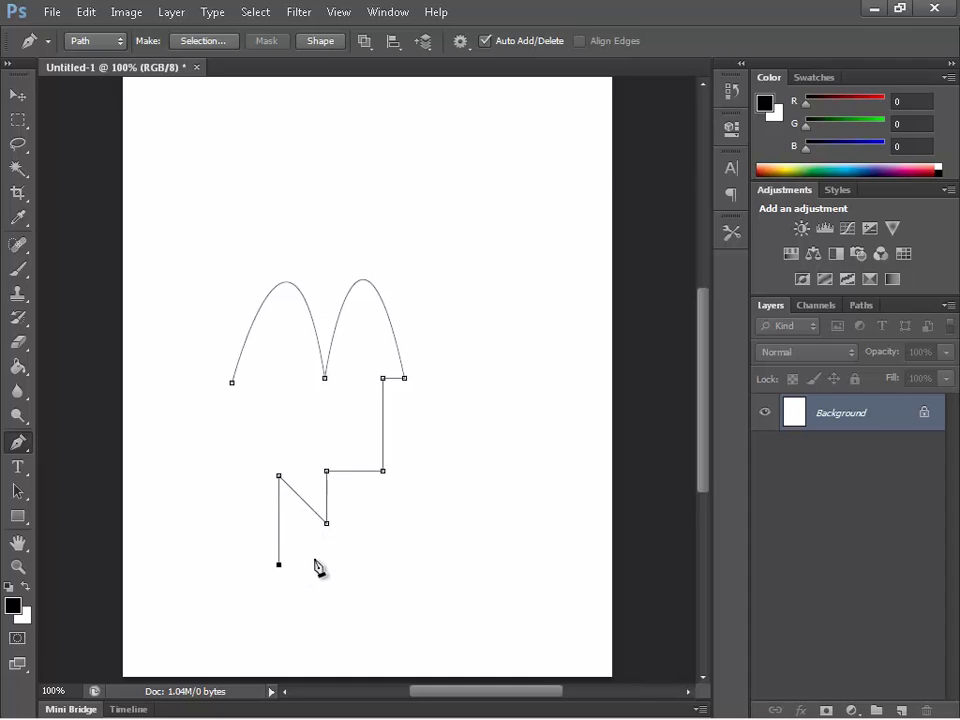
{"action": "left_click", "coordinate": [305, 538]}
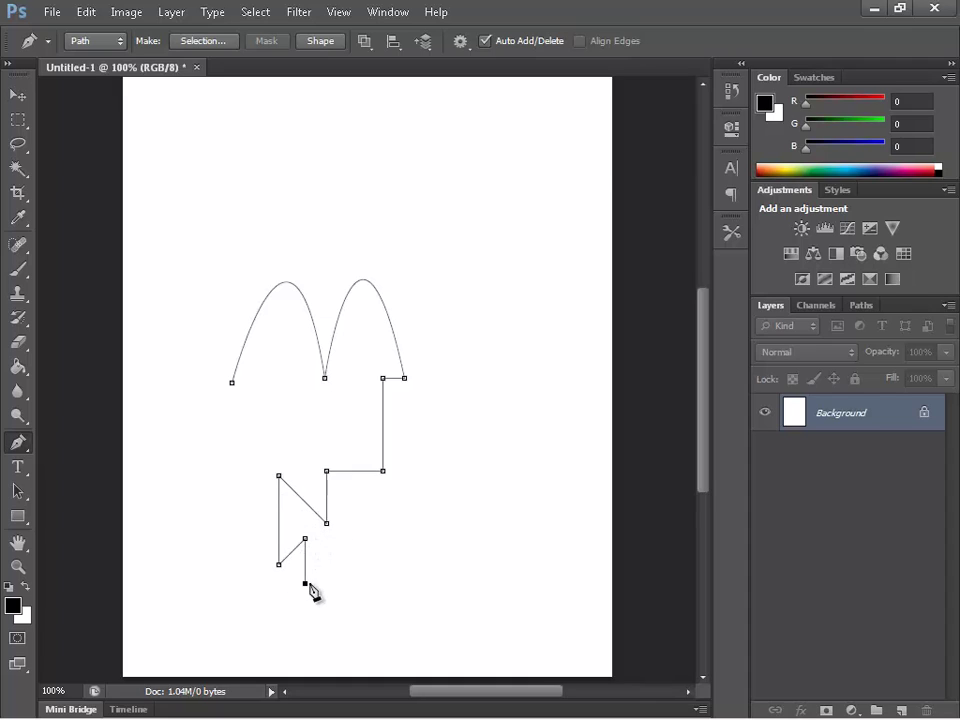
{"action": "left_click", "coordinate": [342, 583]}
{"action": "left_click", "coordinate": [342, 609]}
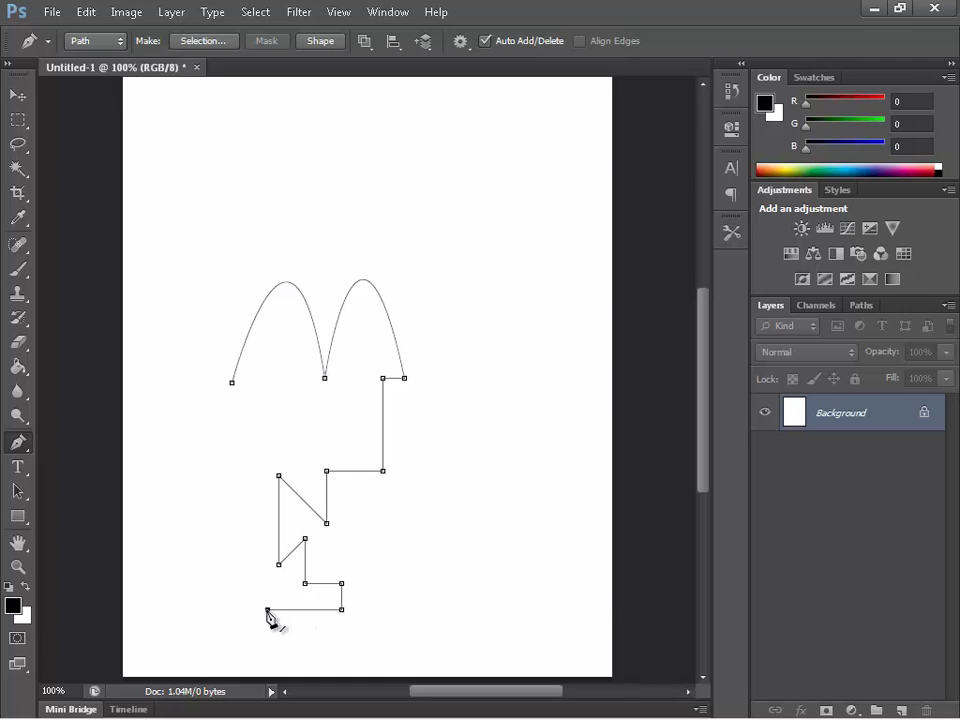
- Undo the zigzag segments back to the inner corner of the M's right foot
{"action": "key", "text": "ctrl+alt+z"}
{"action": "key", "text": "ctrl+alt+z"}
{"action": "key", "text": "ctrl+alt+z"}
{"action": "key", "text": "ctrl+alt+z"}
{"action": "key", "text": "ctrl+alt+z"}
{"action": "key", "text": "ctrl+alt+z"}
{"action": "key", "text": "ctrl+alt+z"}
{"action": "key", "text": "ctrl+alt+z"}
{"action": "key", "text": "ctrl+alt+z"}
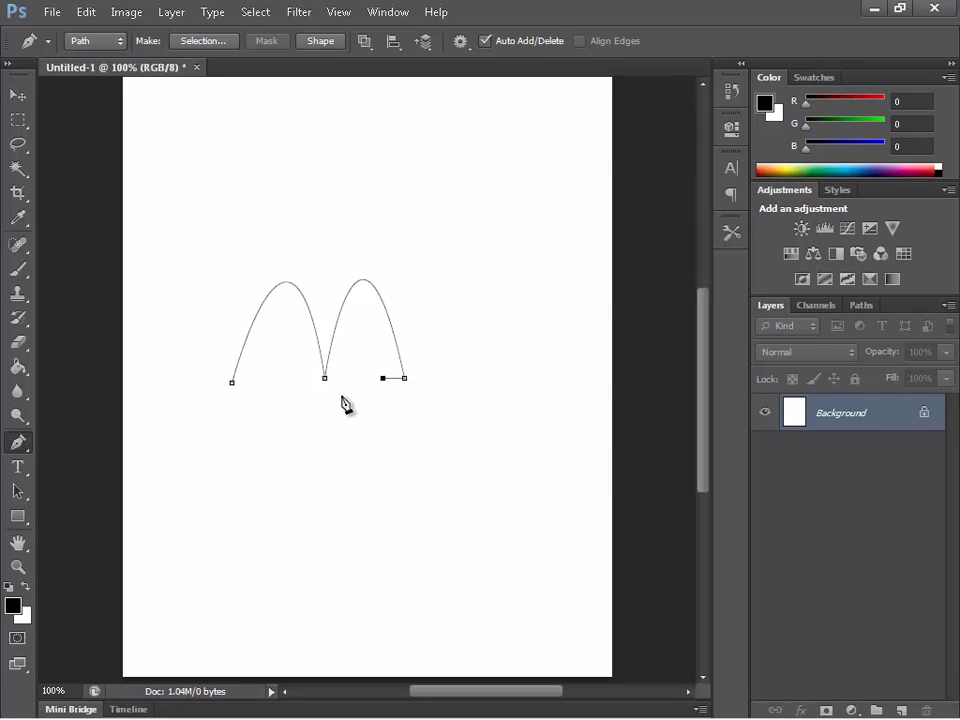
- Draw the M's inner right arch, remove its outgoing handle and add a short horizontal base below the middle corner
{"action": "left_click_drag", "start_coordinate": [341, 396], "coordinate": [314, 544]}
{"action": "left_click_drag", "start_coordinate": [312, 582], "coordinate": [319, 591]}
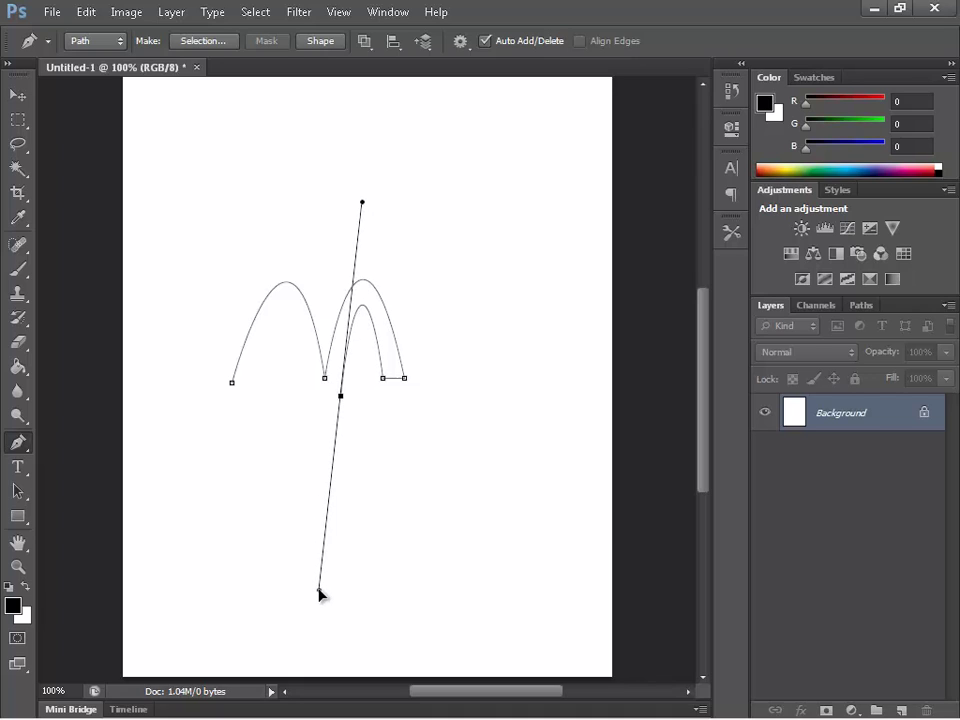
{"action": "left_click", "coordinate": [341, 397]}
{"action": "left_click", "coordinate": [310, 397]}
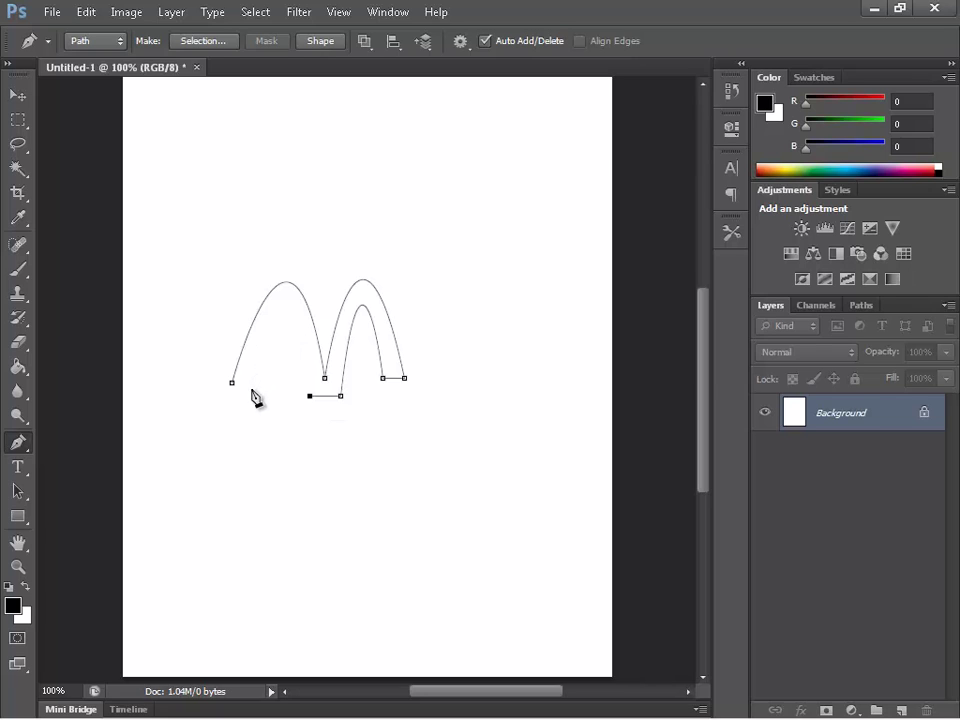
- Draw the M's inner left arch, remove its outgoing handle and close the path at the starting anchor
{"action": "left_click_drag", "start_coordinate": [254, 382], "coordinate": [218, 564]}
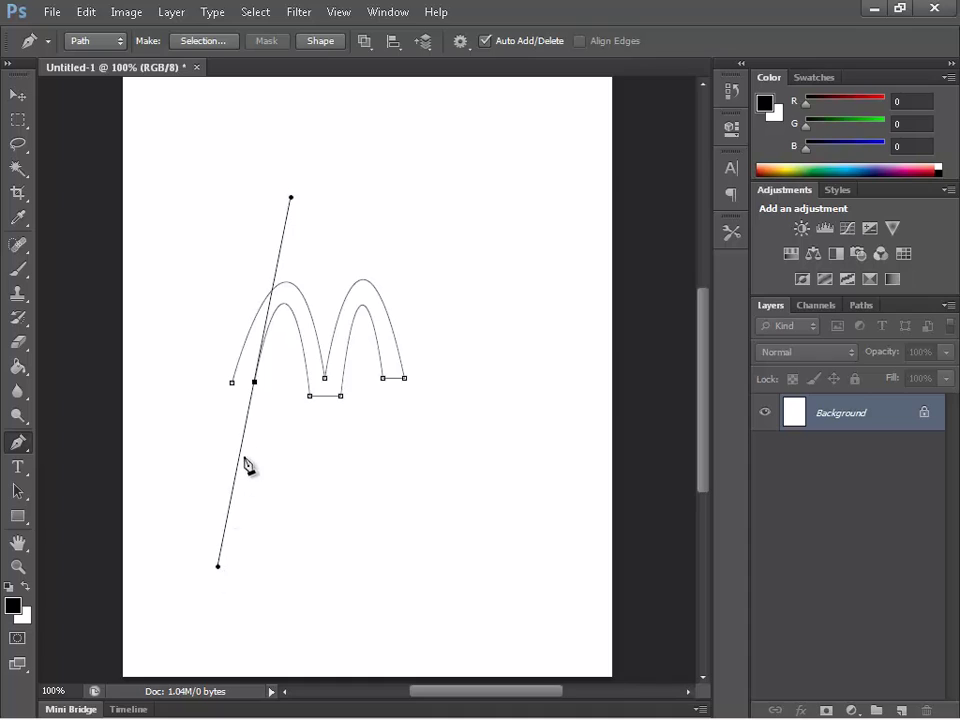
{"action": "left_click", "coordinate": [254, 382], "text": "alt"}
{"action": "left_click", "coordinate": [232, 383]}
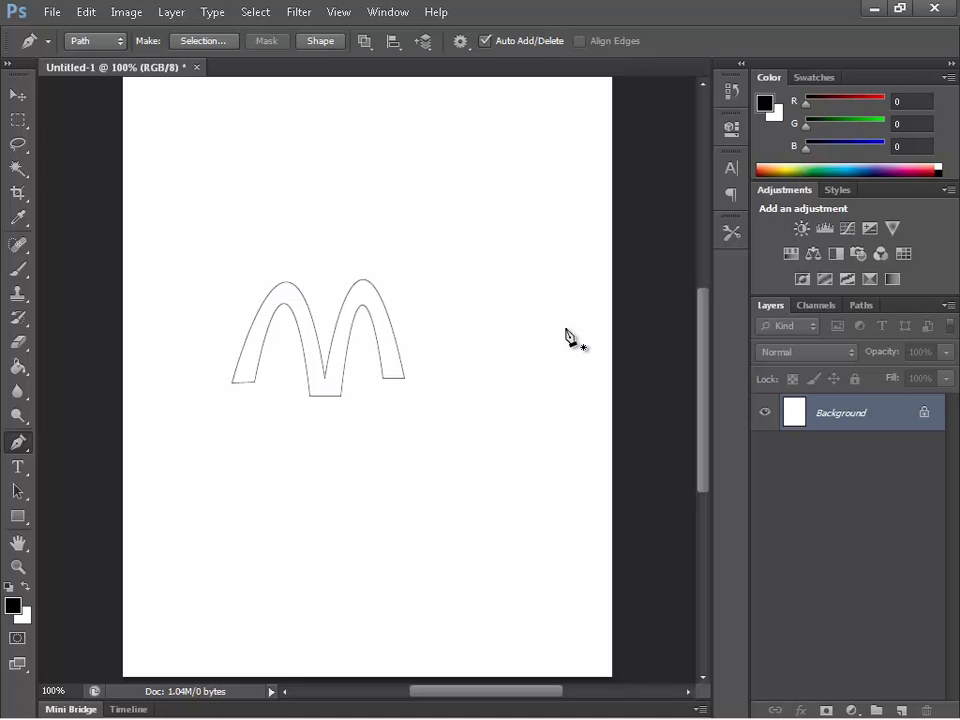
- Try stroking the closed M path with the Brush, and undo the stroke
{"action": "right_click", "coordinate": [259, 314]}
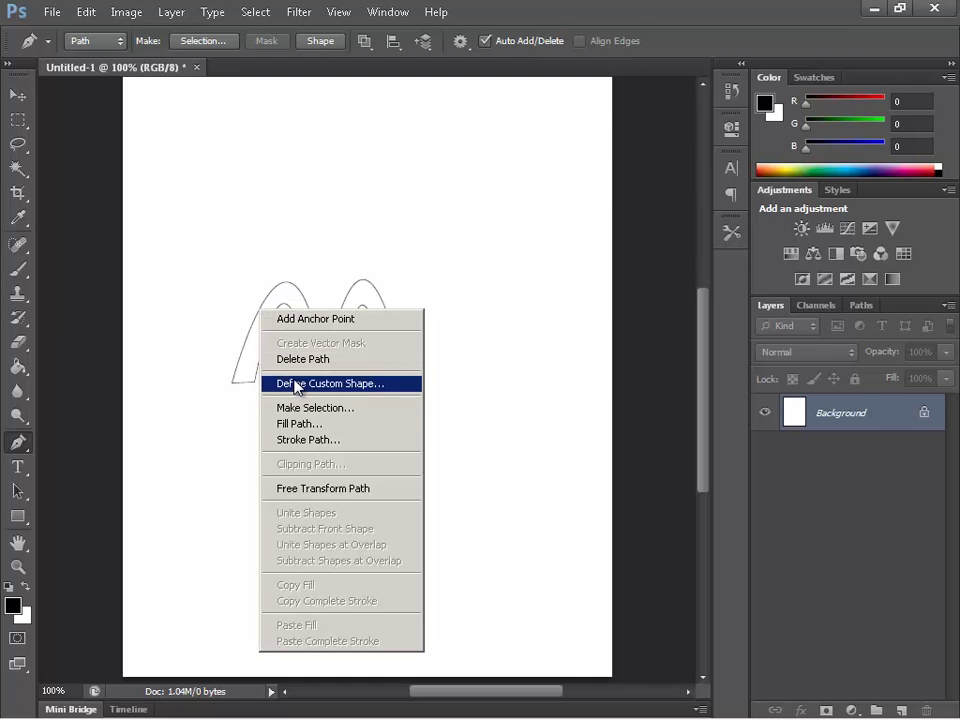
{"action": "left_click", "coordinate": [333, 441]}
{"action": "left_click", "coordinate": [414, 246]}
{"action": "left_click", "coordinate": [418, 248]}
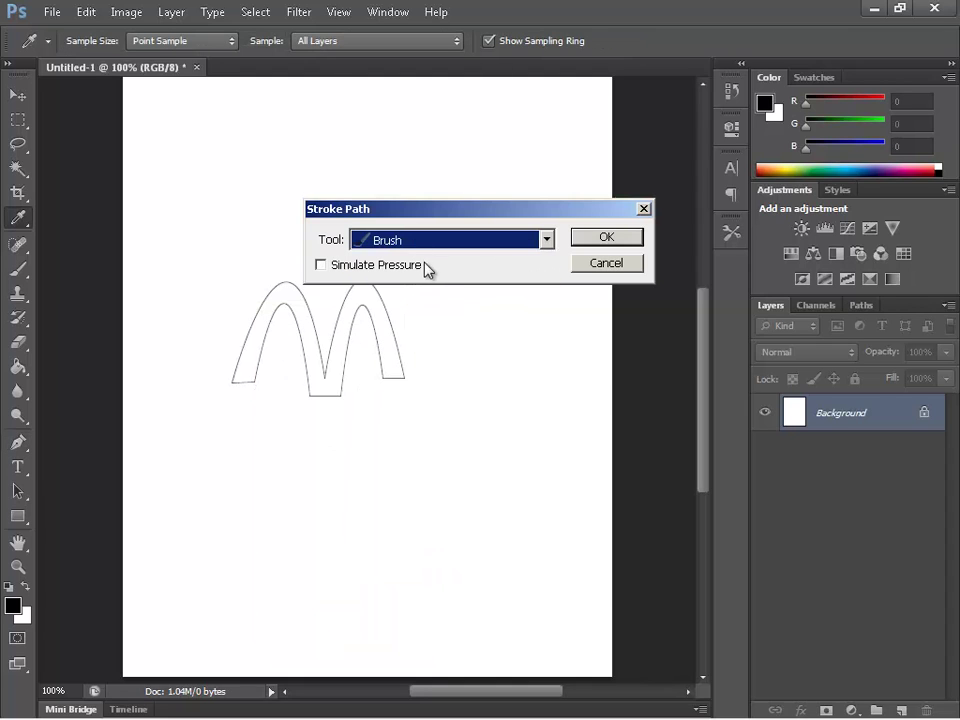
{"action": "left_click", "coordinate": [610, 240]}
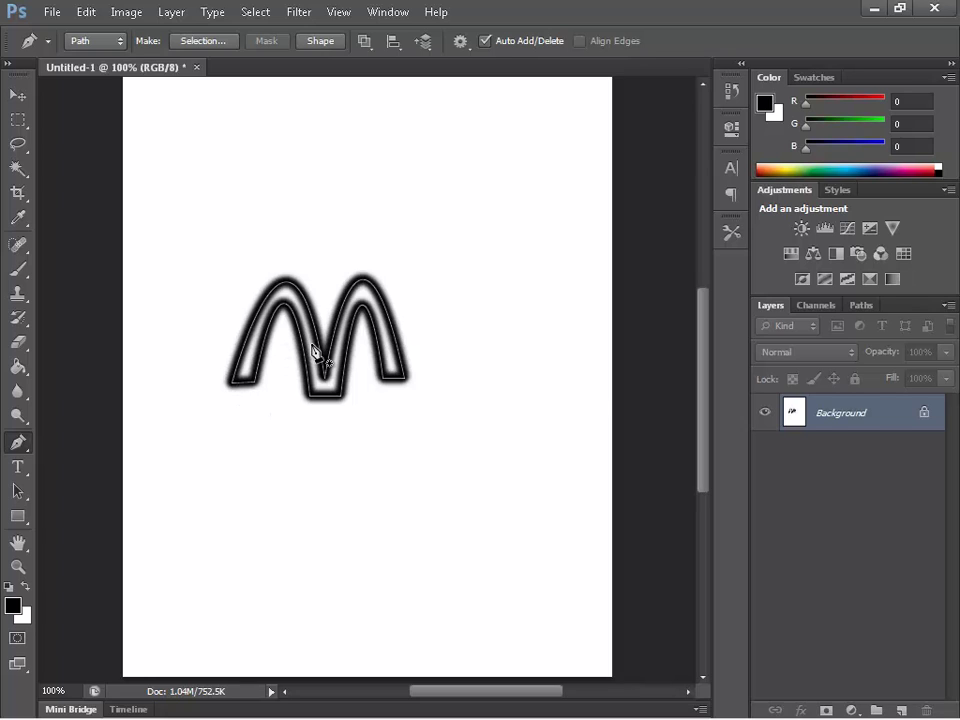
{"action": "key", "text": "ctrl+z"}
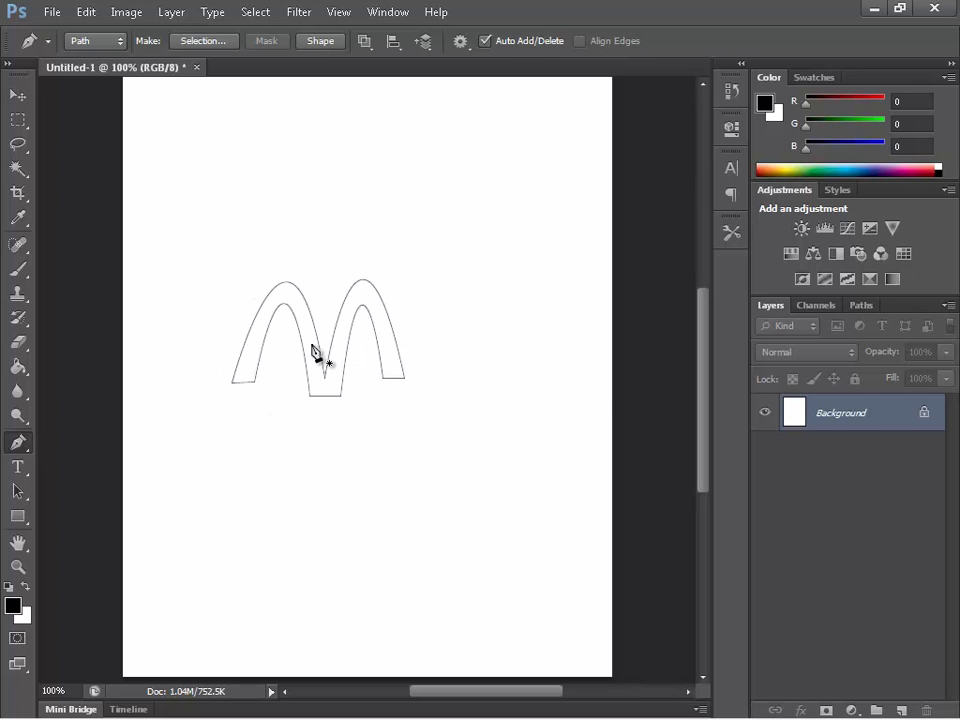
- Fill the closed M path with the foreground color and dismiss the path outline
{"action": "right_click", "coordinate": [270, 291]}
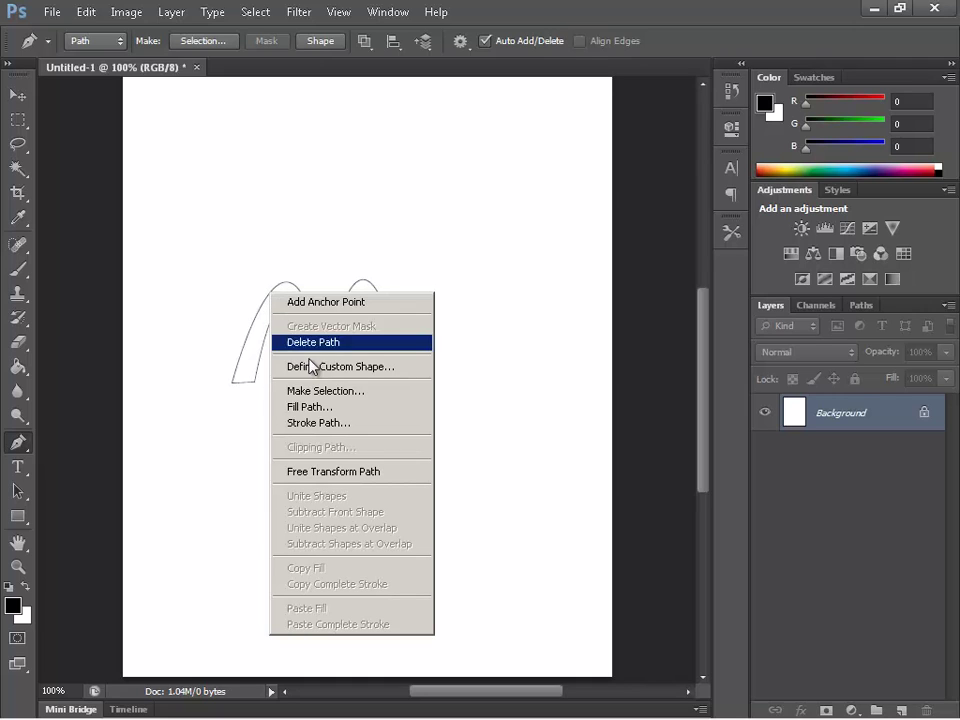
{"action": "left_click", "coordinate": [348, 408]}
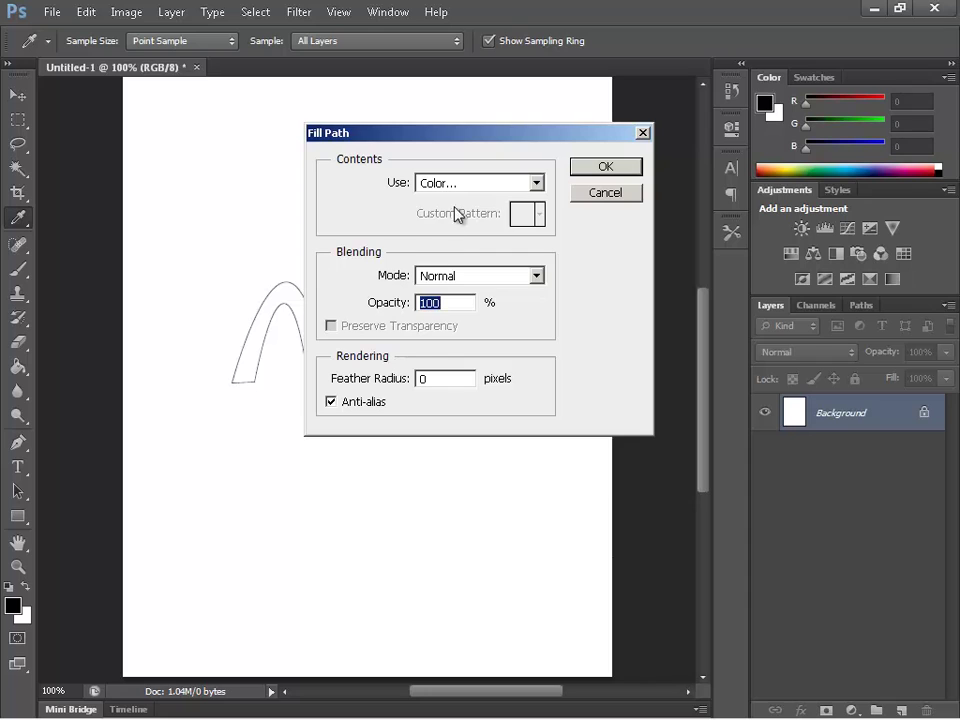
{"action": "left_click", "coordinate": [497, 184]}
{"action": "left_click", "coordinate": [482, 202]}
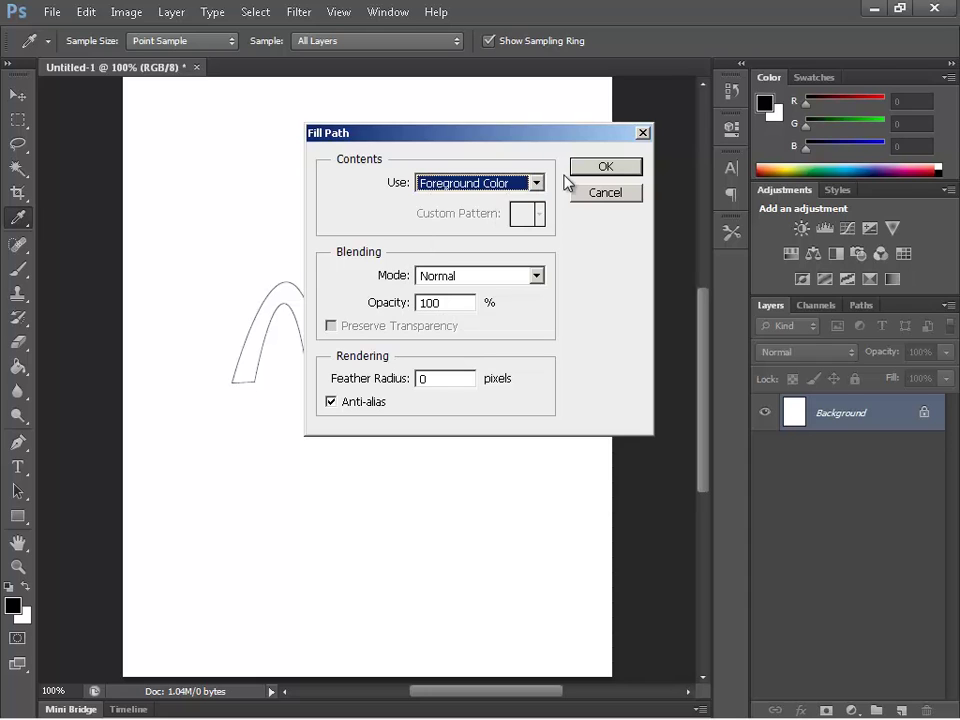
{"action": "left_click", "coordinate": [603, 167]}
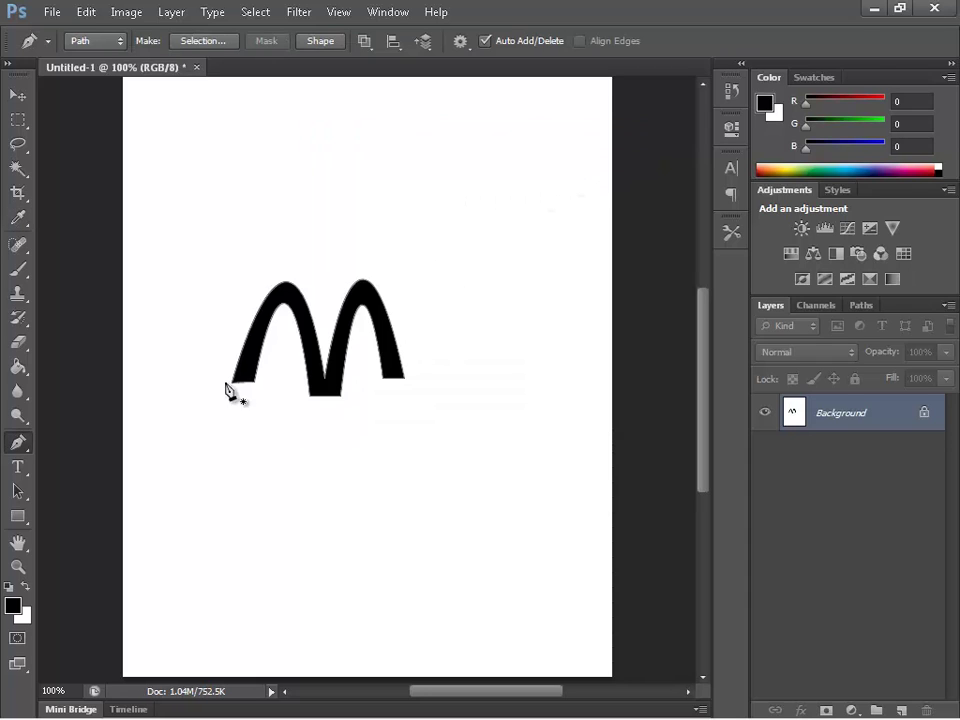
{"action": "key", "text": "ctrl+plus"}
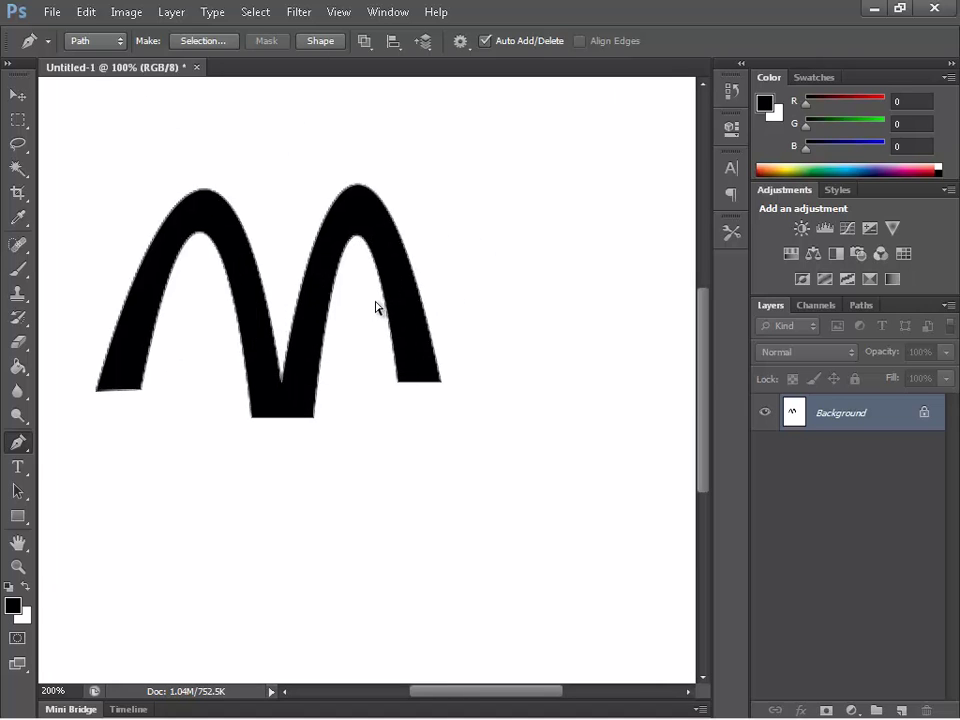
{"action": "key", "text": "ctrl+plus"}
{"action": "key", "text": "ctrl+minus"}
{"action": "key", "text": "ctrl+minus"}
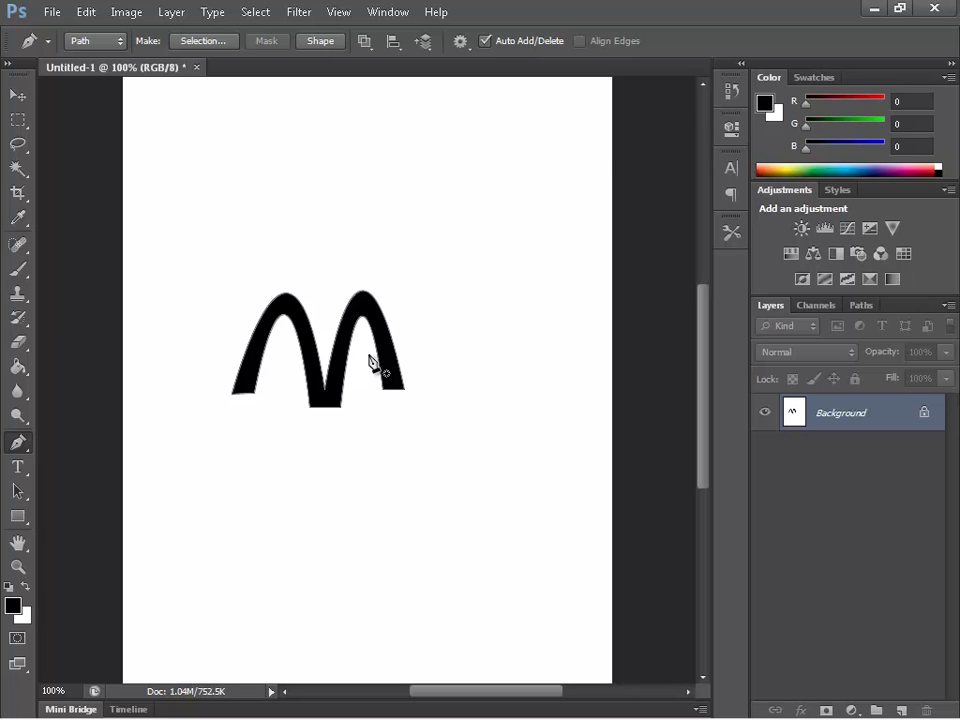
{"action": "key", "text": "Escape"}
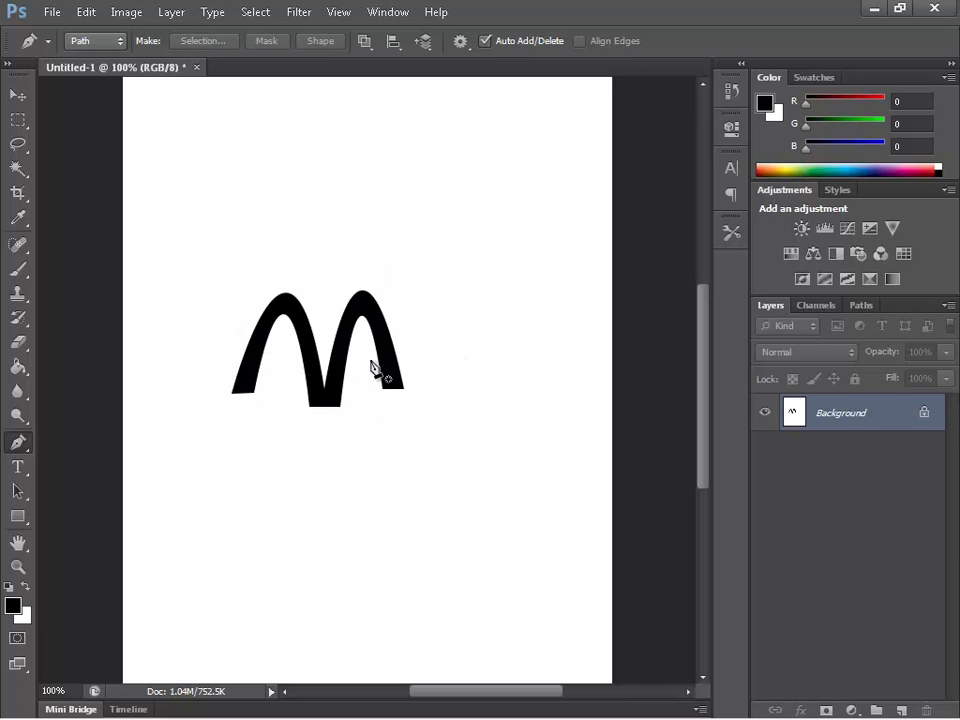
- Copy a rectangular selection around the filled M and paste it into a new document of the default size
{"action": "left_click", "coordinate": [20, 120]}
{"action": "left_click_drag", "start_coordinate": [229, 269], "coordinate": [424, 419]}
{"action": "key", "text": "ctrl+c"}
{"action": "key", "text": "ctrl+n"}
{"action": "key", "text": "Return"}
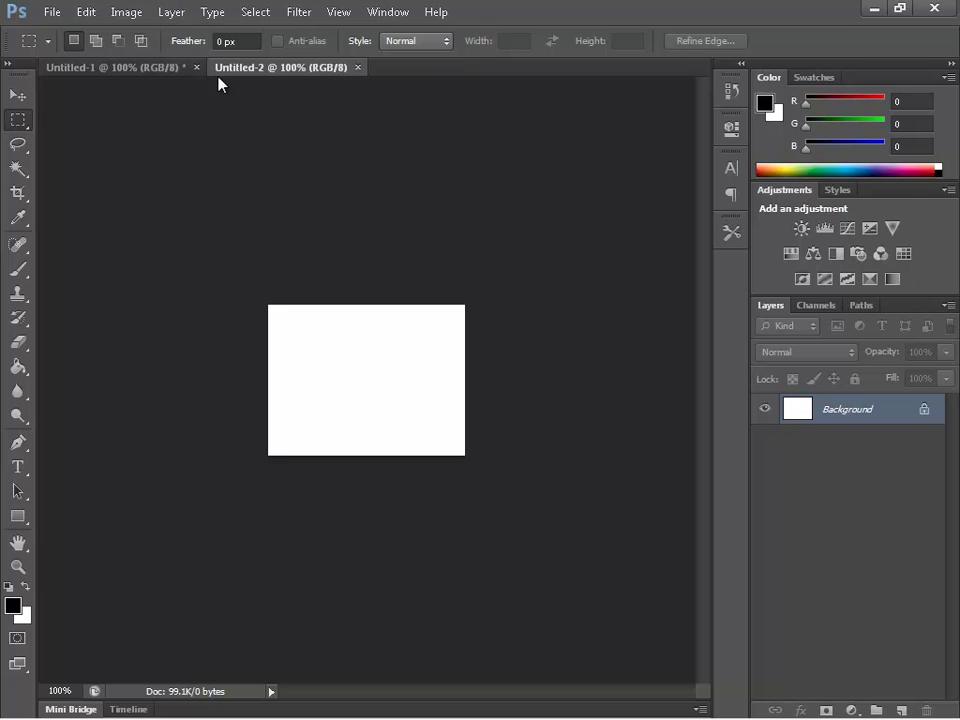
{"action": "key", "text": "ctrl+v"}
- Enlarge the new document's canvas to 500 percent in both width and height
{"action": "left_click", "coordinate": [136, 13]}
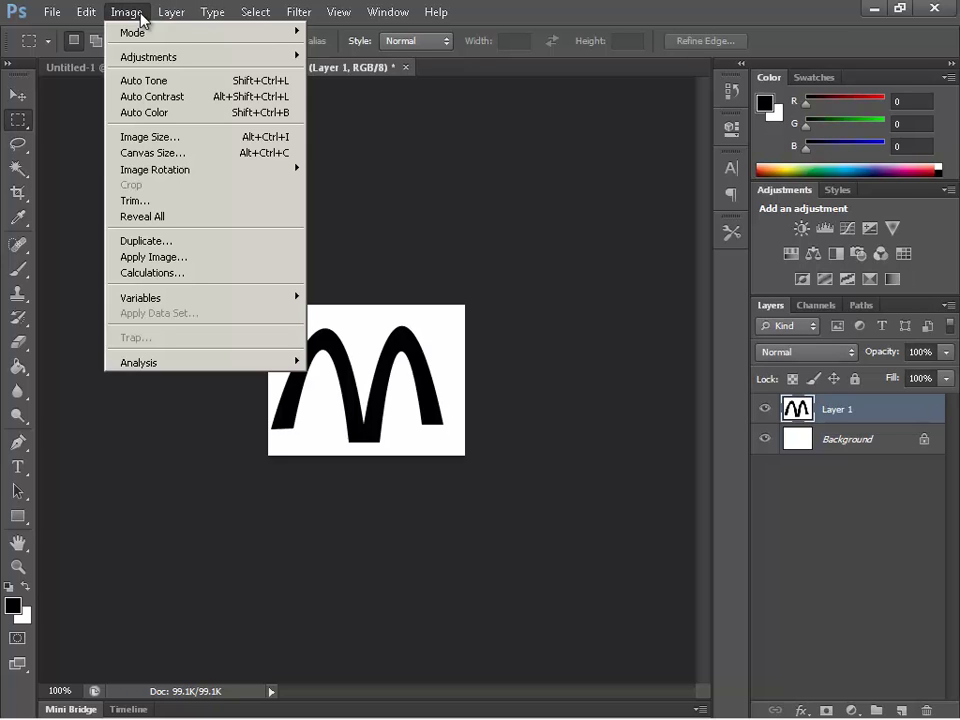
{"action": "left_click", "coordinate": [145, 155]}
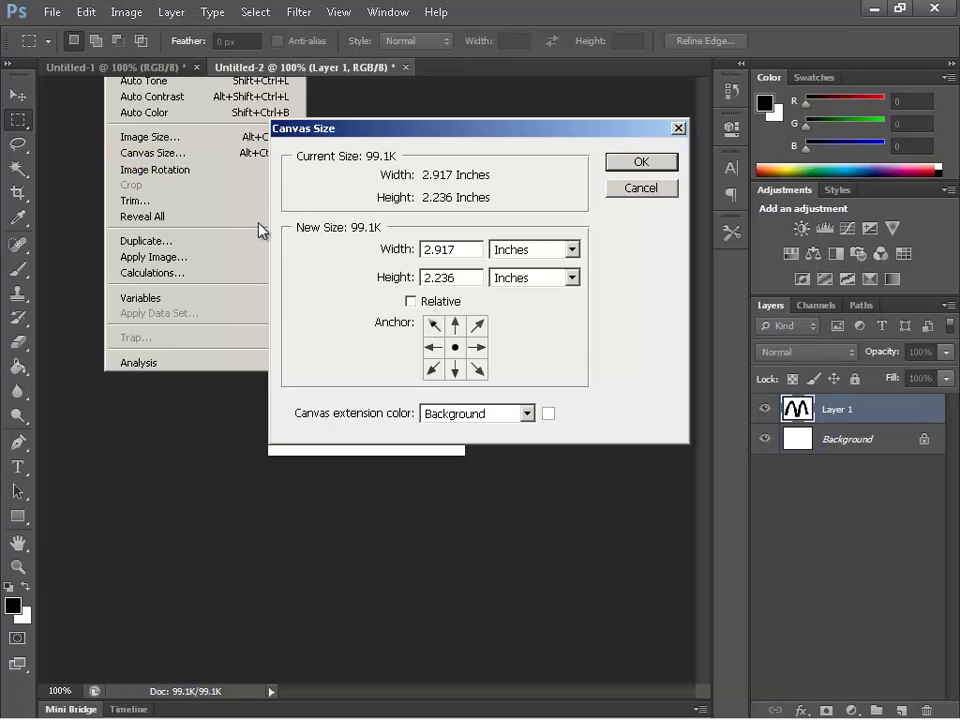
{"action": "left_click", "coordinate": [505, 252]}
{"action": "left_click", "coordinate": [510, 268]}
{"action": "left_click_drag", "start_coordinate": [469, 252], "coordinate": [343, 240]}
{"action": "type", "text": "500"}
{"action": "key", "text": "Tab"}
{"action": "key", "text": "Tab"}
{"action": "type", "text": "500"}
{"action": "key", "text": "Return"}
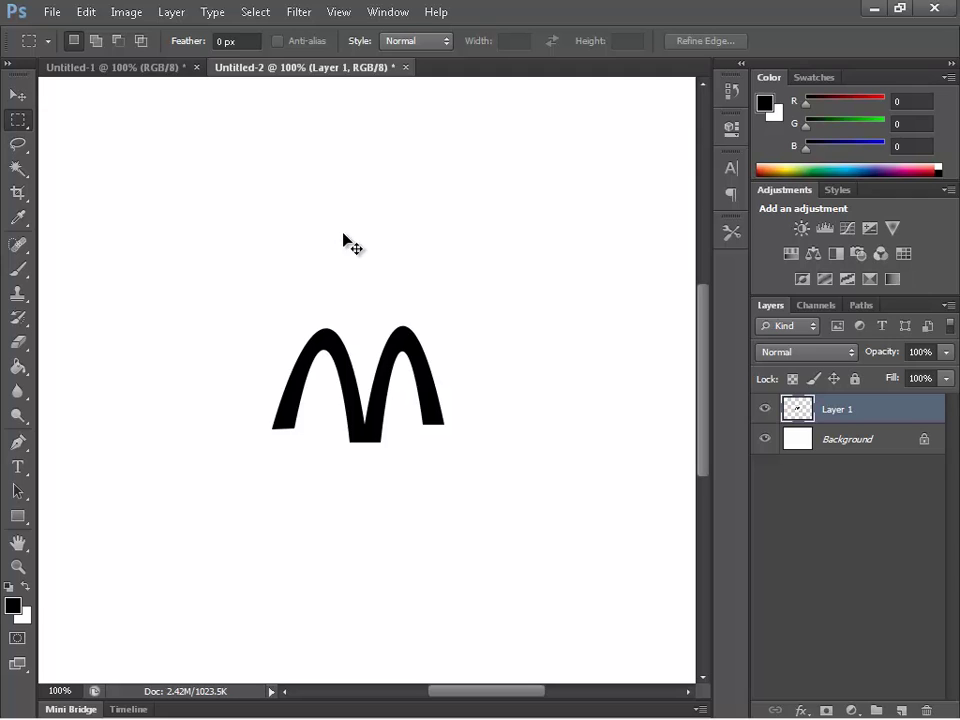
- Scale the pasted M up with Free Transform until it spans nearly the full width of the visible canvas
{"action": "key", "text": "ctrl+t"}
{"action": "left_click_drag", "start_coordinate": [474, 302], "coordinate": [673, 96]}
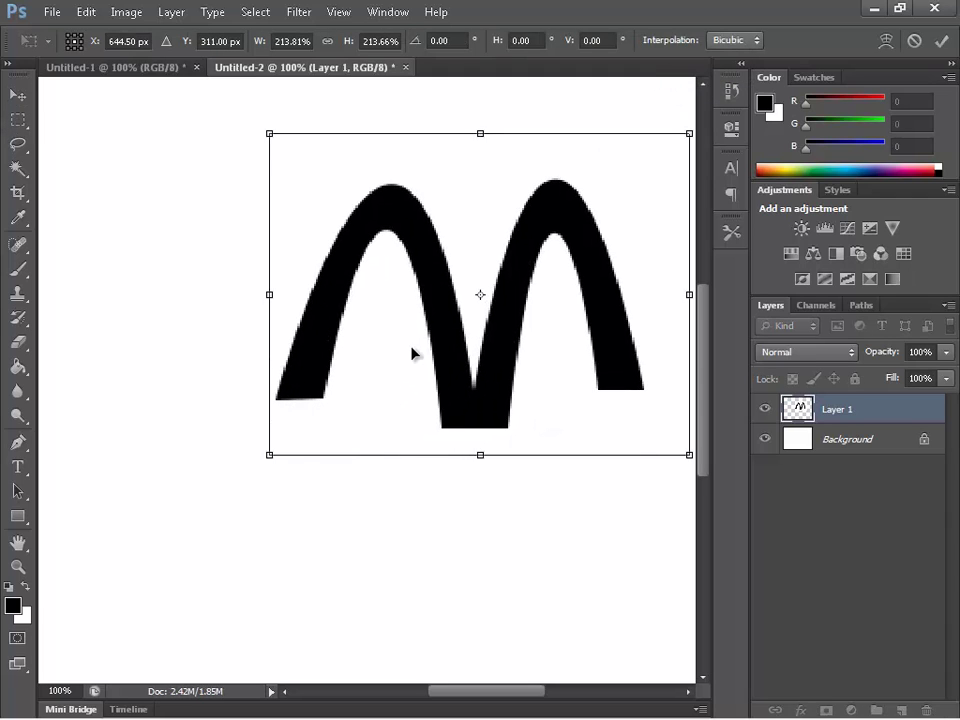
{"action": "left_click_drag", "start_coordinate": [270, 455], "coordinate": [39, 639]}
{"action": "key", "text": "Return"}
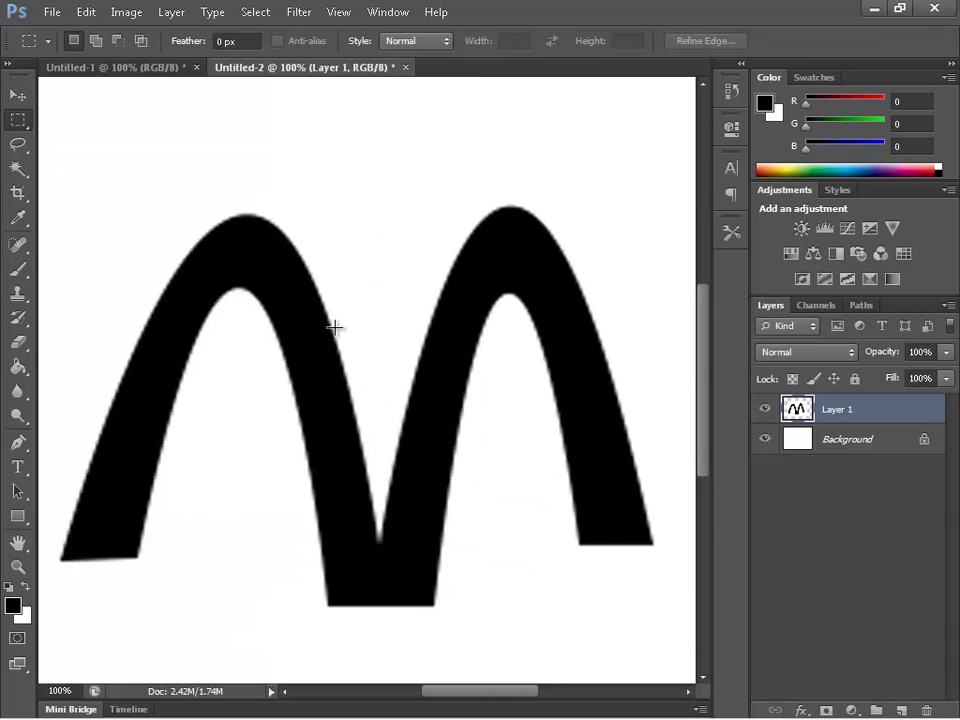
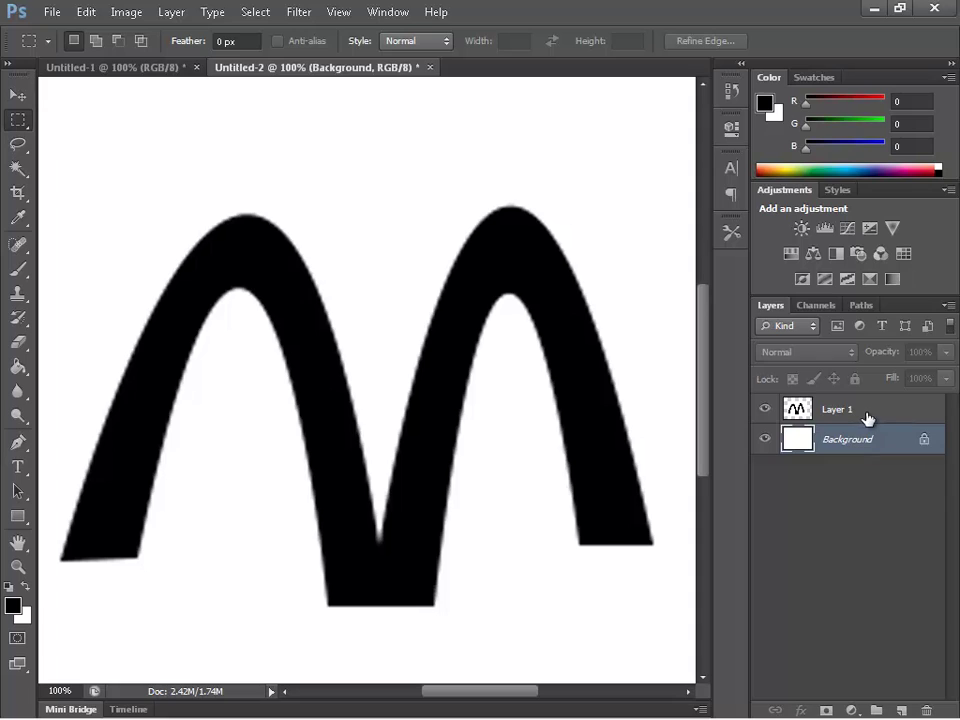
- Fade the M layer to 50% opacity and add a new layer above it for tracing with the Pen tool
{"action": "left_click", "coordinate": [867, 418]}
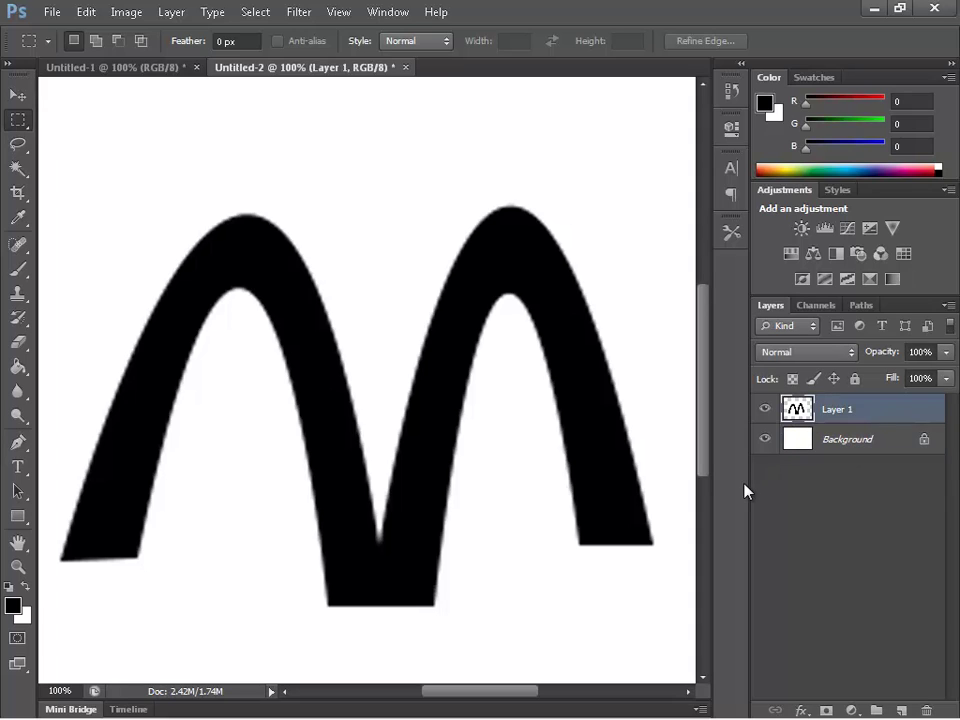
{"action": "left_click", "coordinate": [842, 450]}
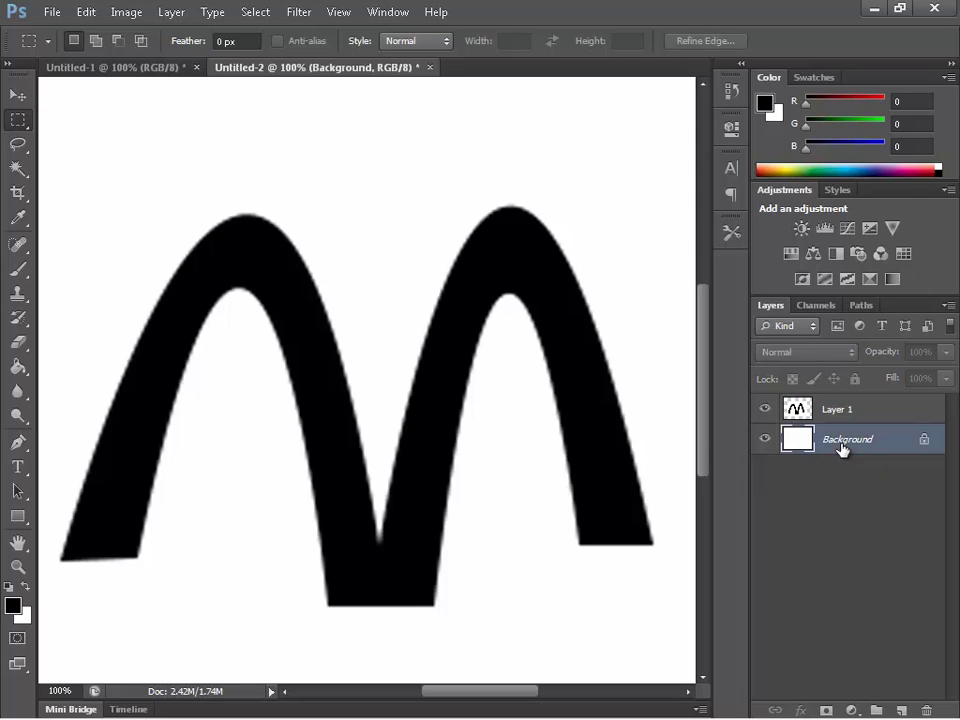
{"action": "left_click", "coordinate": [836, 409]}
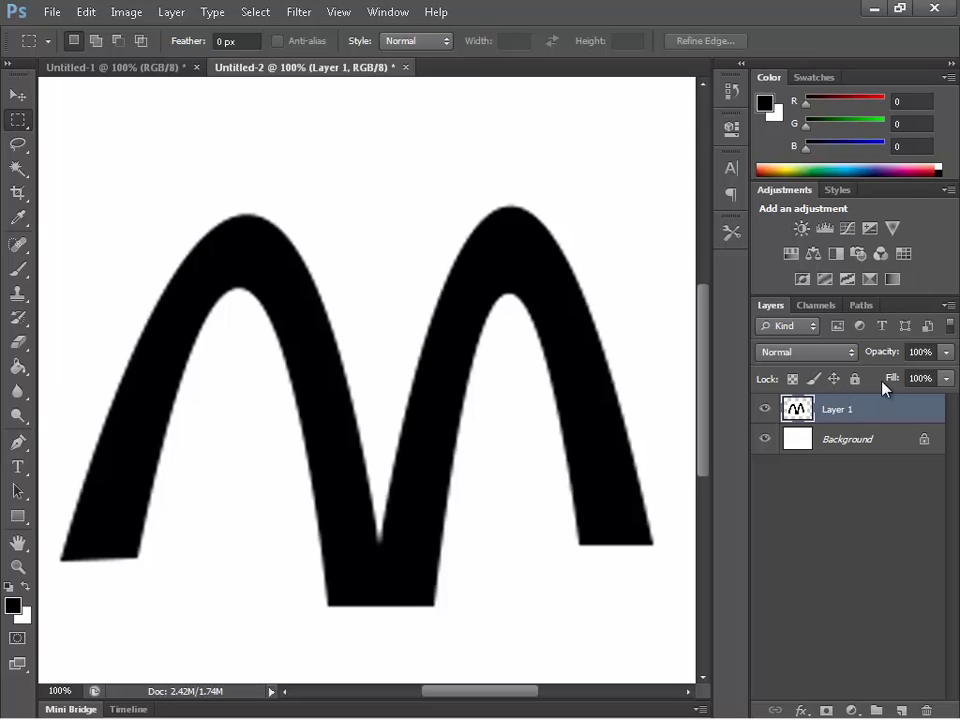
{"action": "left_click", "coordinate": [910, 352]}
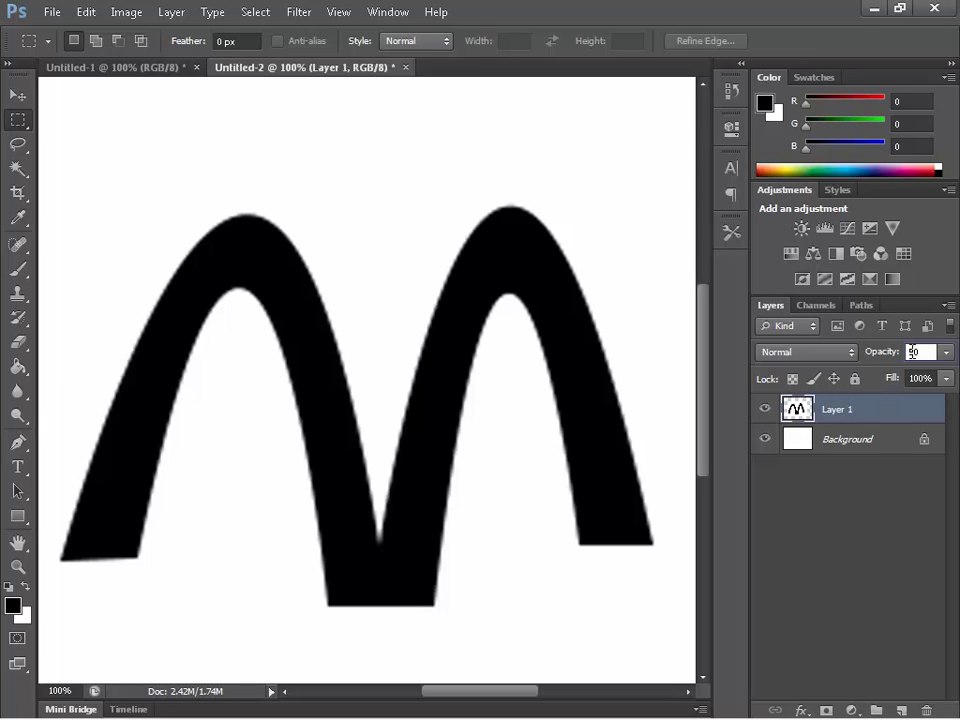
{"action": "type", "text": "50"}
{"action": "key", "text": "Return"}
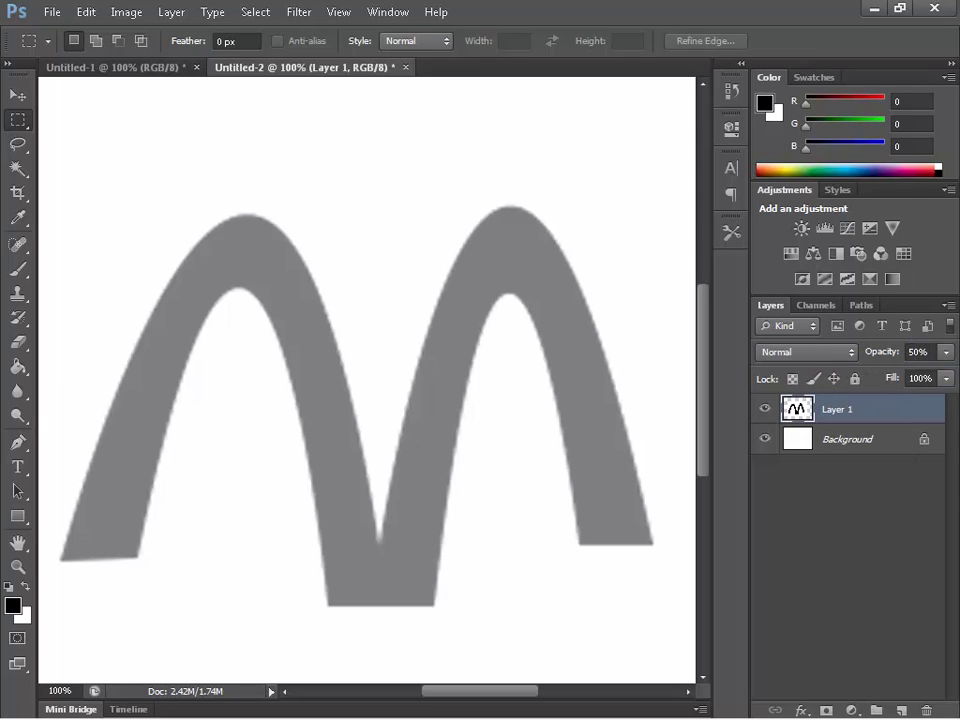
{"action": "key", "text": "ctrl+shift+alt+n"}
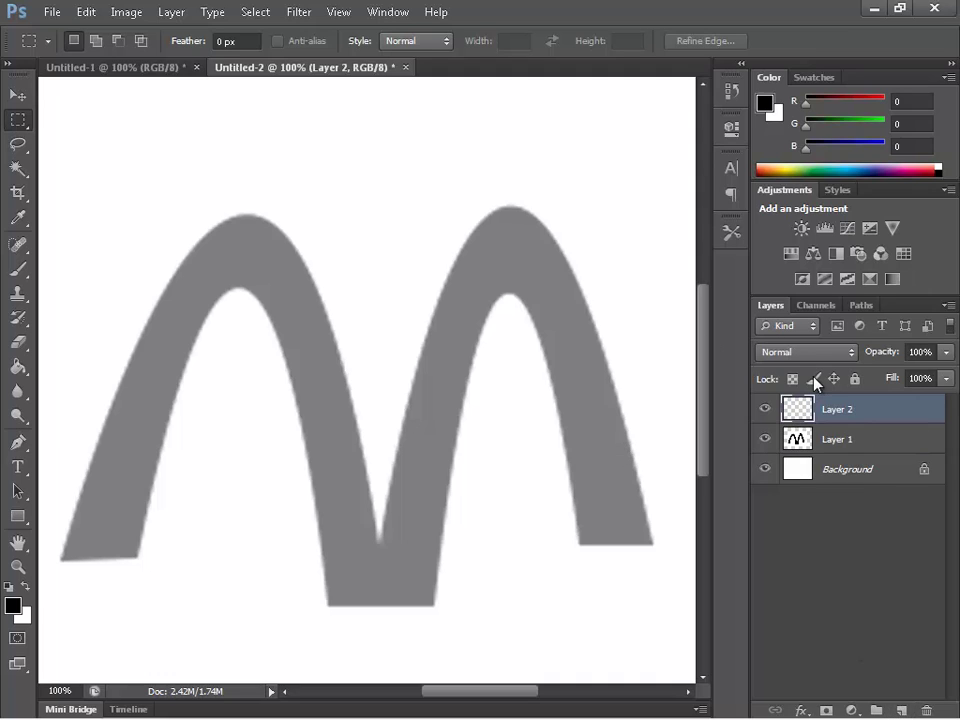
{"action": "left_click", "coordinate": [19, 443]}
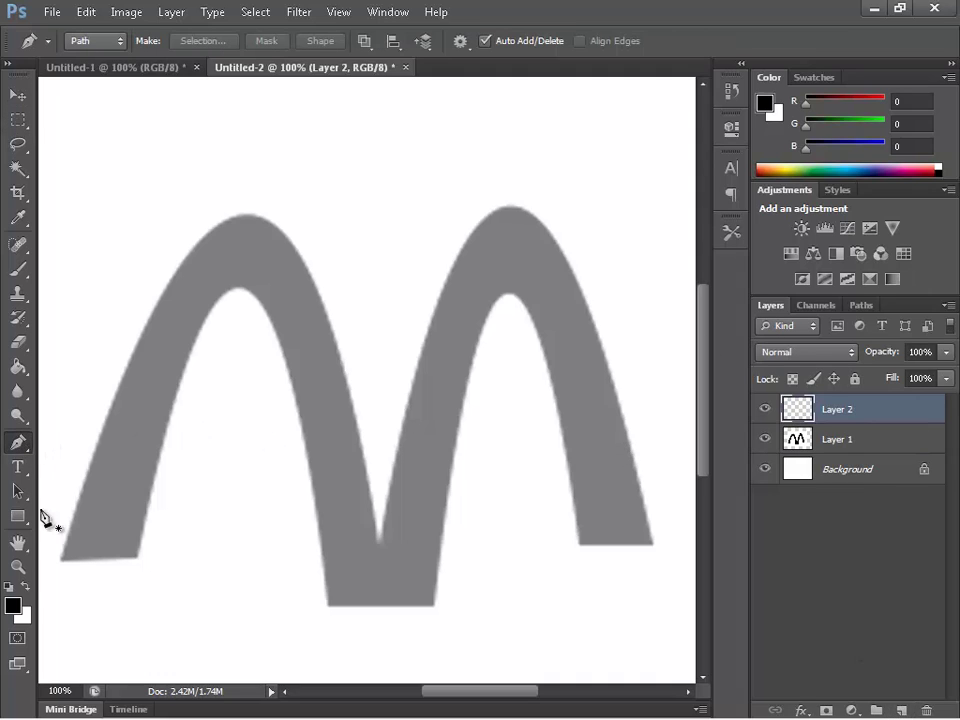
{"action": "left_click", "coordinate": [61, 559]}
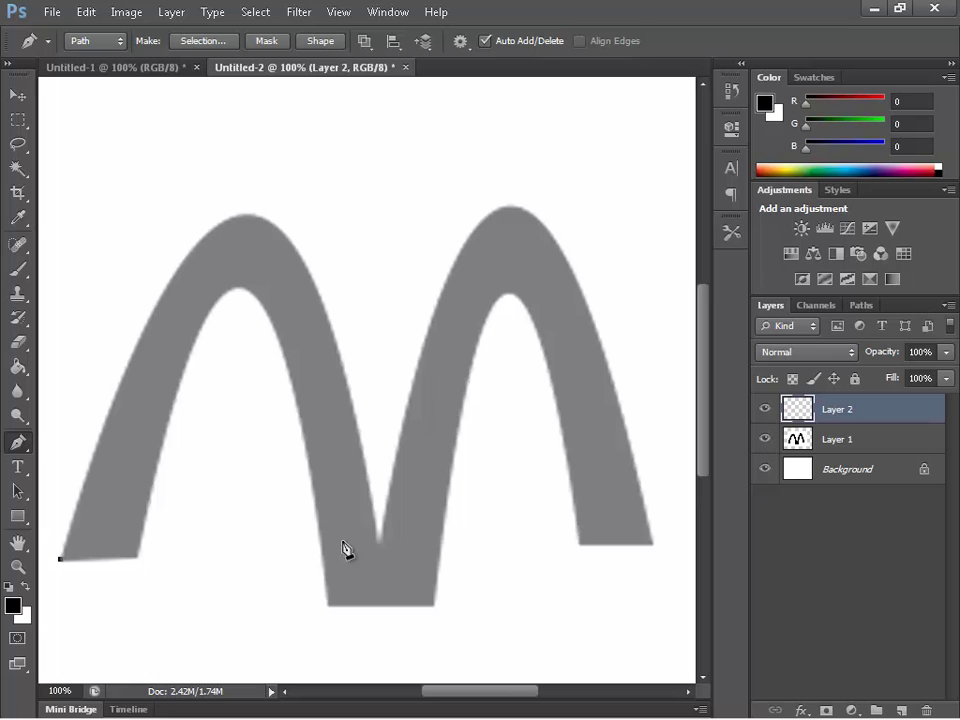
{"action": "left_click_drag", "start_coordinate": [378, 546], "coordinate": [400, 461]}
{"action": "left_click_drag", "start_coordinate": [416, 511], "coordinate": [420, 561]}
{"action": "key", "text": "Escape"}
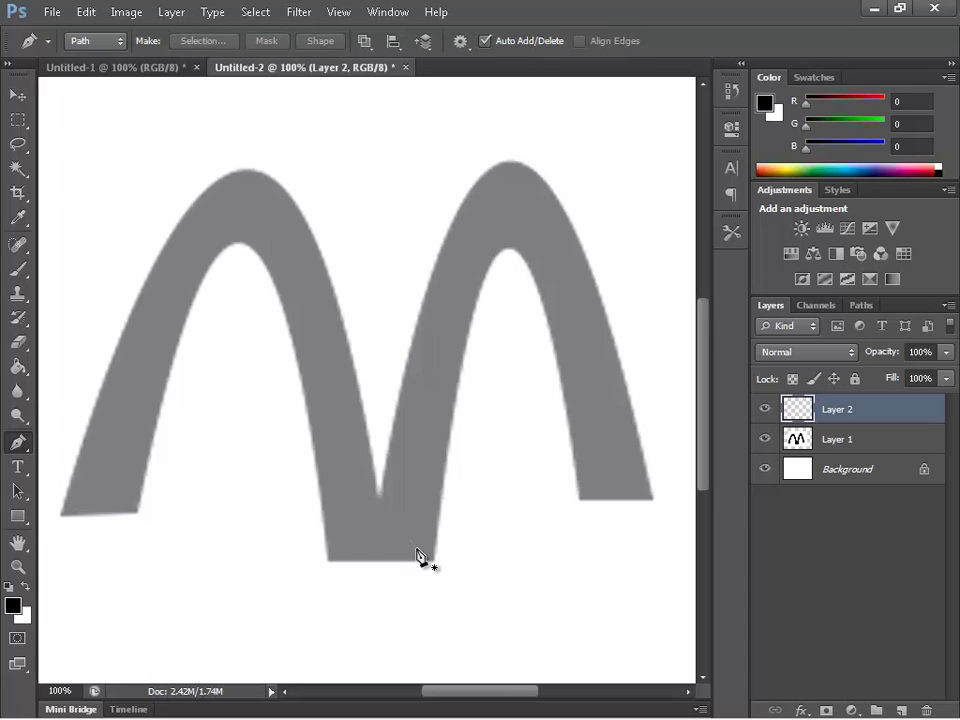
- Trace the faded M's outer edge with the Pen tool from the left foot over both arches to the right foot's outer corner
{"action": "left_click", "coordinate": [59, 515]}
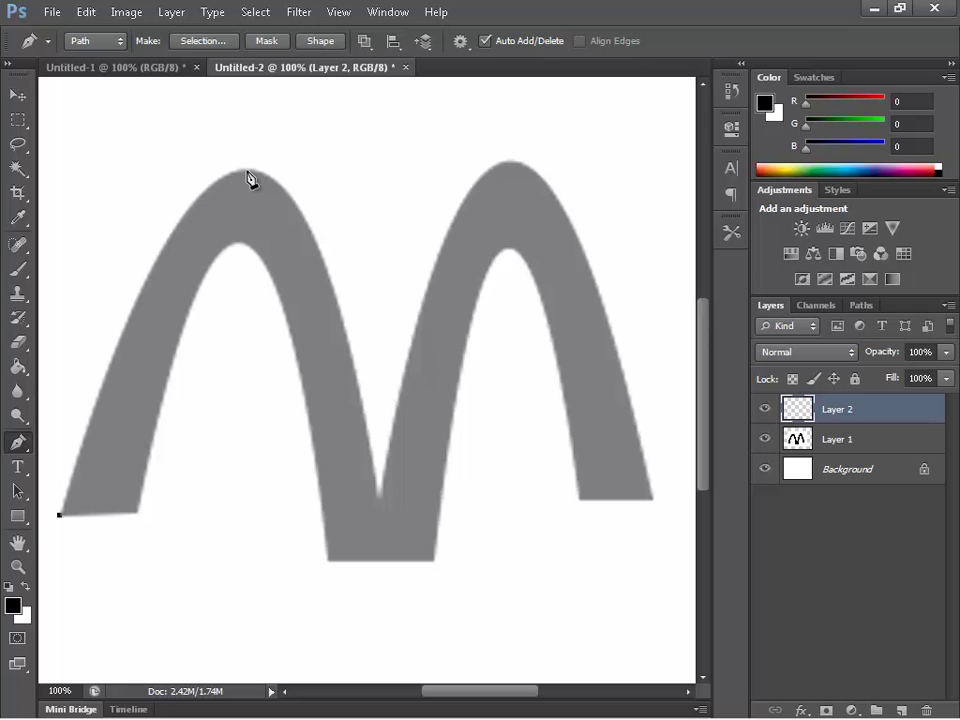
{"action": "mouse_move", "coordinate": [248, 174]}
{"action": "left_mouse_down"}
{"action": "mouse_move", "coordinate": [304, 189]}
{"action": "mouse_move", "coordinate": [360, 186]}
{"action": "mouse_move", "coordinate": [347, 164]}
{"action": "mouse_move", "coordinate": [338, 189]}
{"action": "mouse_move", "coordinate": [324, 148]}
{"action": "mouse_move", "coordinate": [333, 178]}
{"action": "left_mouse_up"}
{"action": "left_click", "coordinate": [379, 497]}
{"action": "left_click_drag", "start_coordinate": [512, 164], "coordinate": [592, 157]}
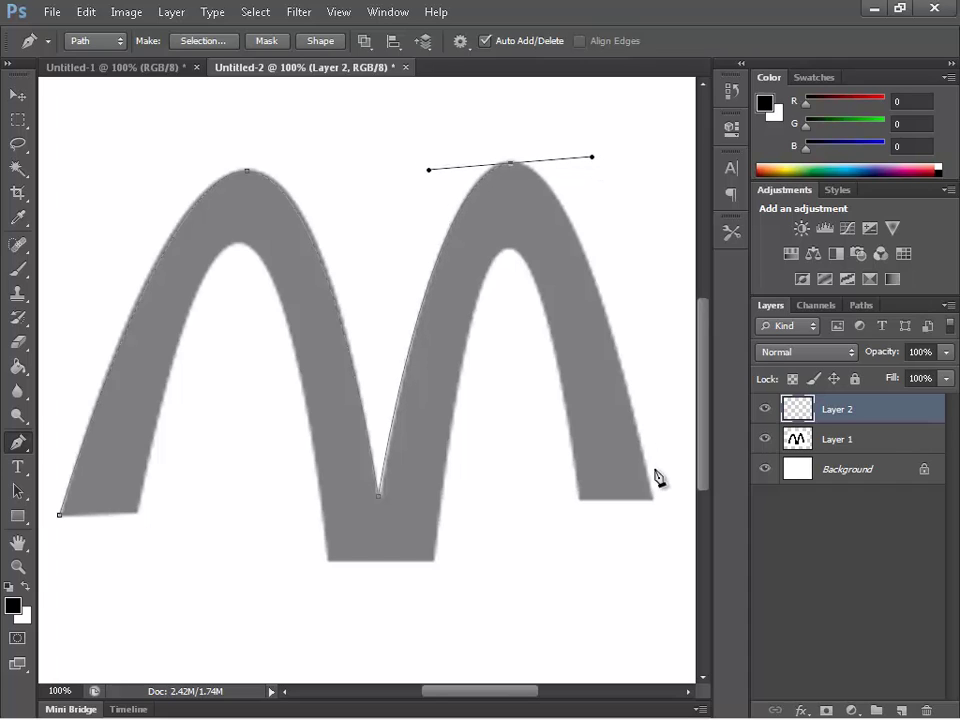
{"action": "left_click", "coordinate": [655, 498]}
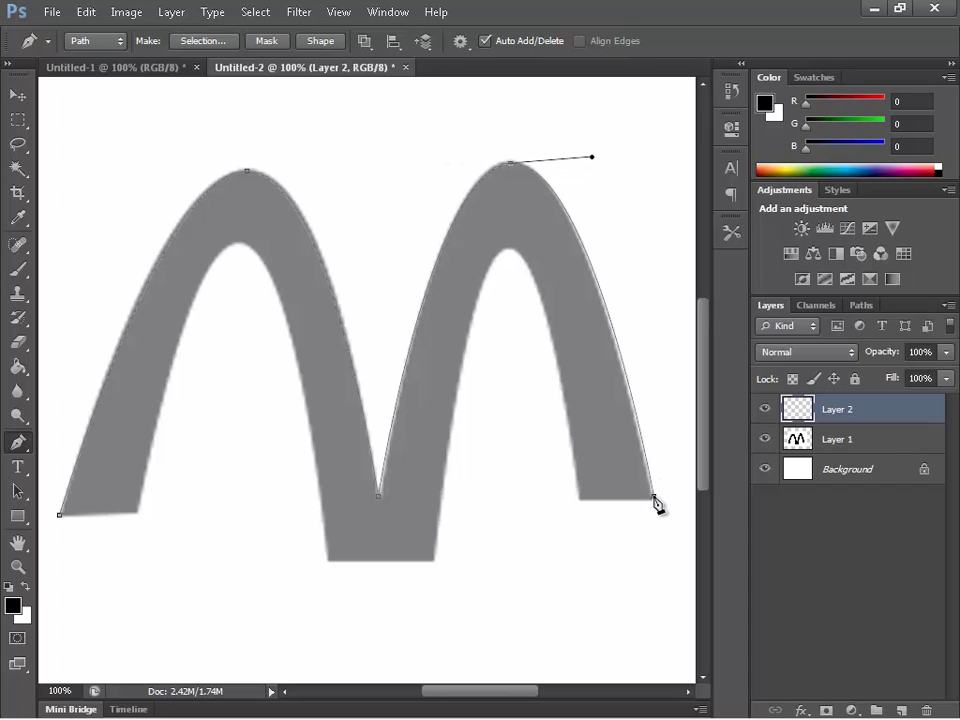